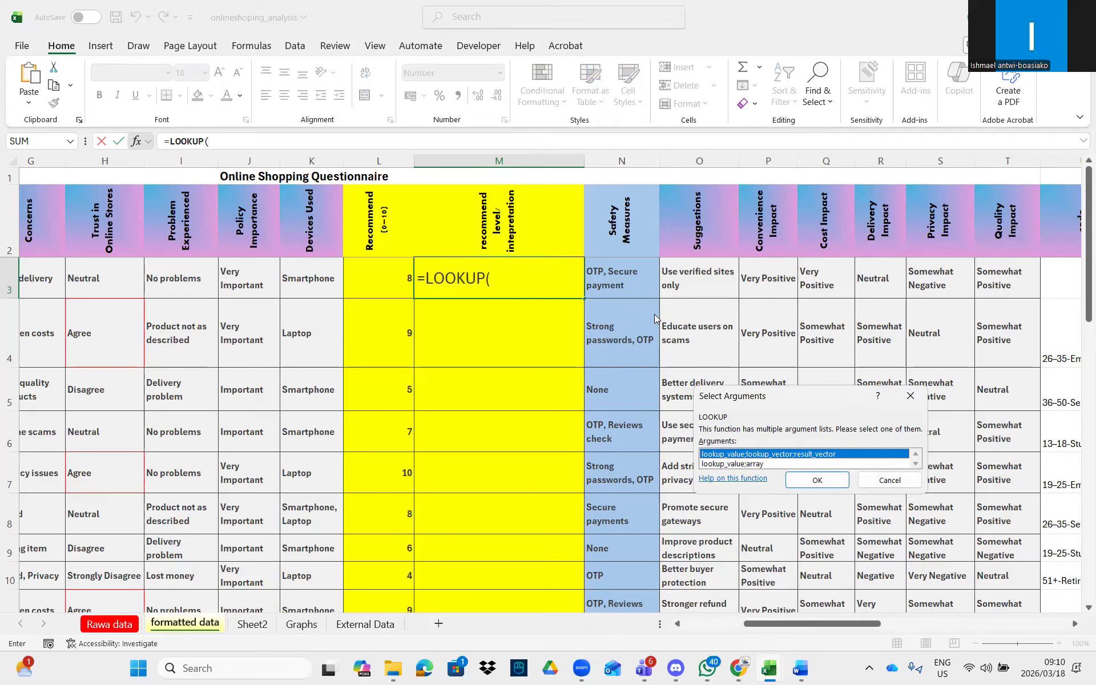
Step: Choose LOOKUP's lookup_value;lookup_vector;result_vector argument list and set the lookup value to cell L3
{"action": "left_click_drag", "start_coordinate": [755, 395], "coordinate": [518, 316]}
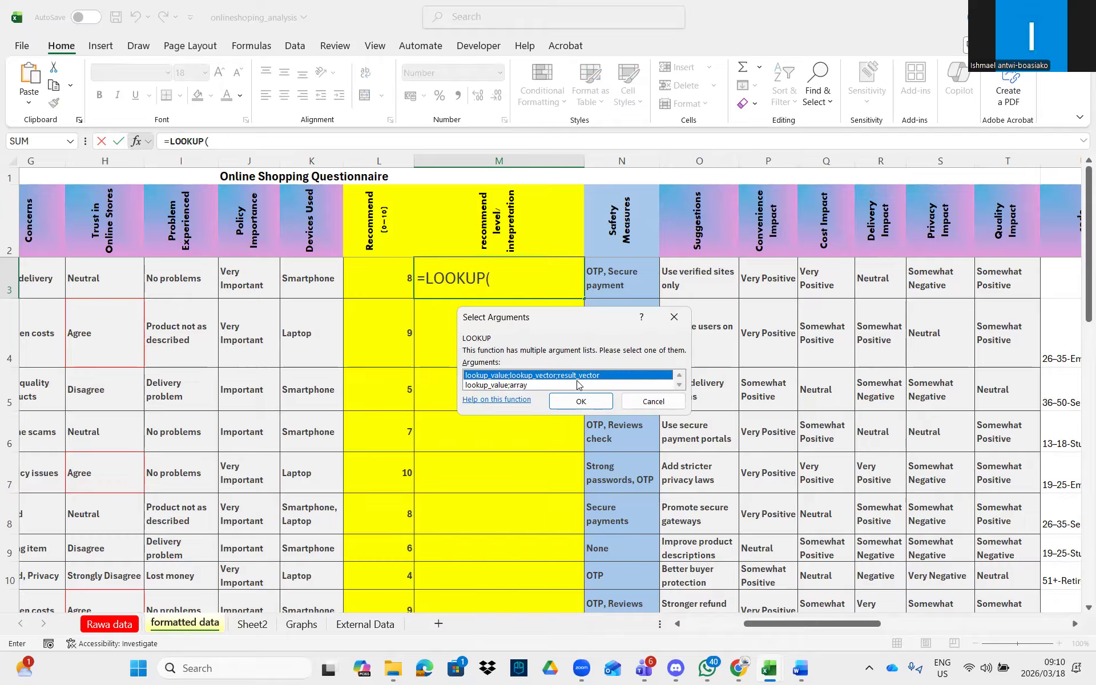
{"action": "left_click", "coordinate": [585, 402]}
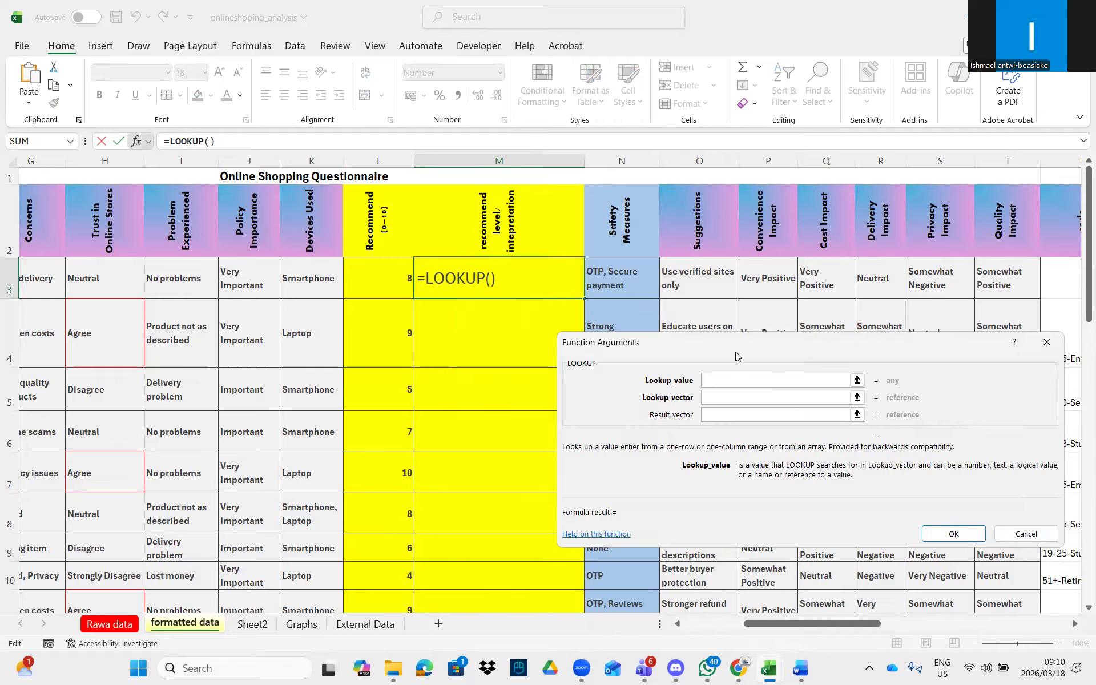
{"action": "left_click_drag", "start_coordinate": [735, 351], "coordinate": [693, 385]}
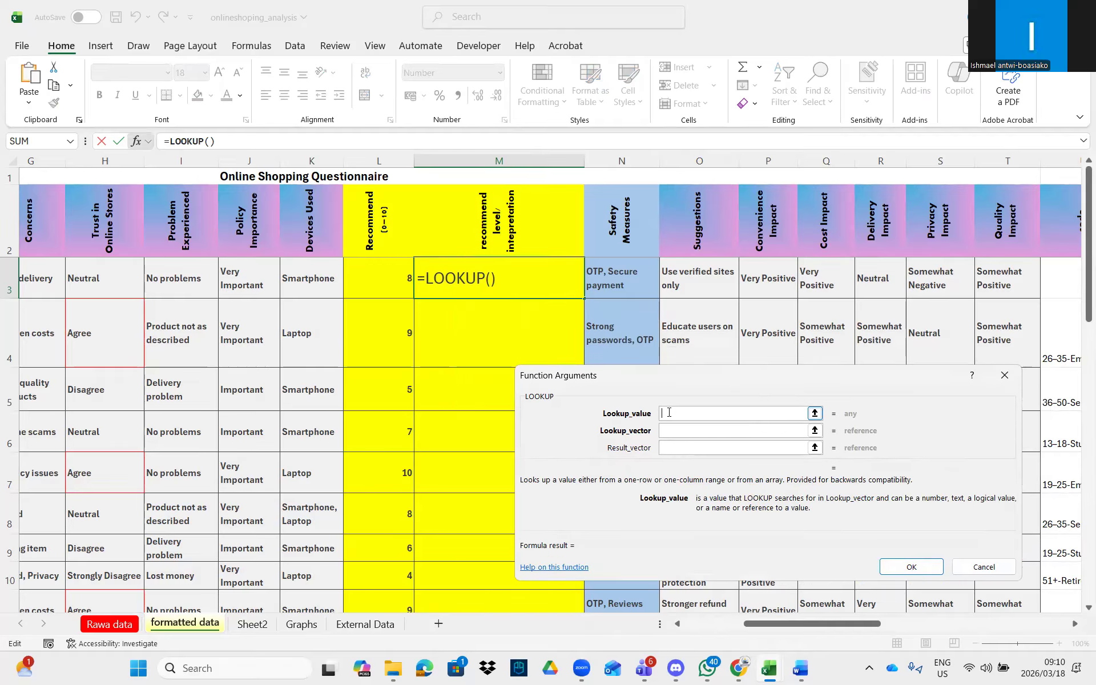
{"action": "left_click", "coordinate": [373, 268]}
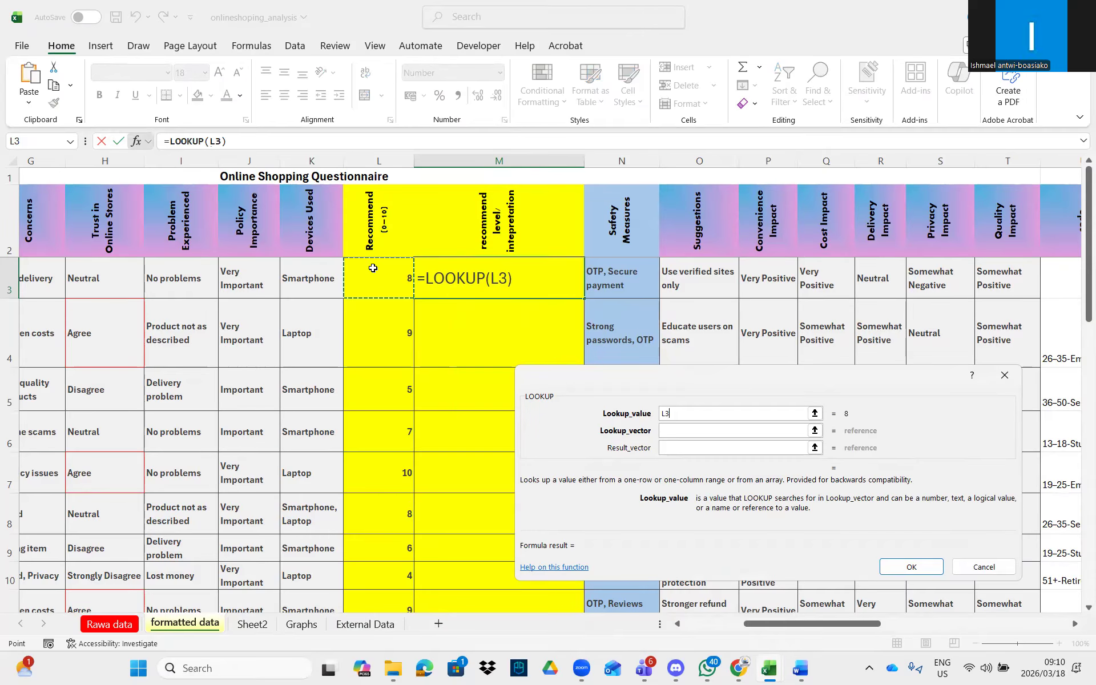
Step: Begin the lookup vector with an opening brace "{" and enter the same brace below the rating list in the Word document
{"action": "left_click", "coordinate": [666, 430]}
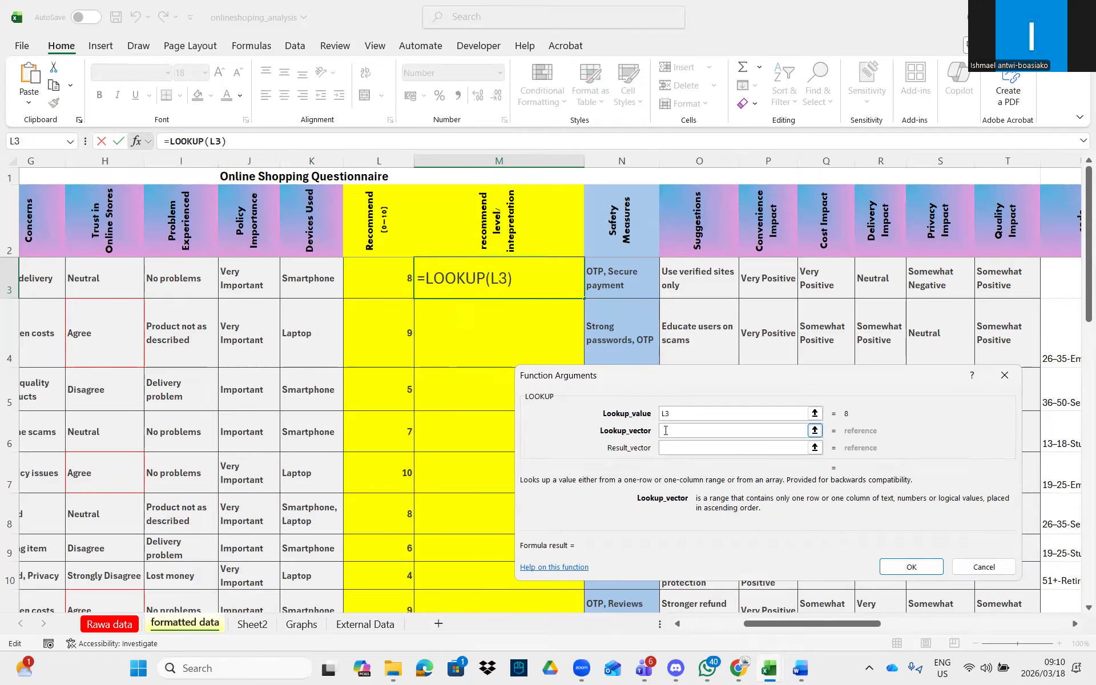
{"action": "type", "text": "{"}
{"action": "key", "text": "alt+Tab"}
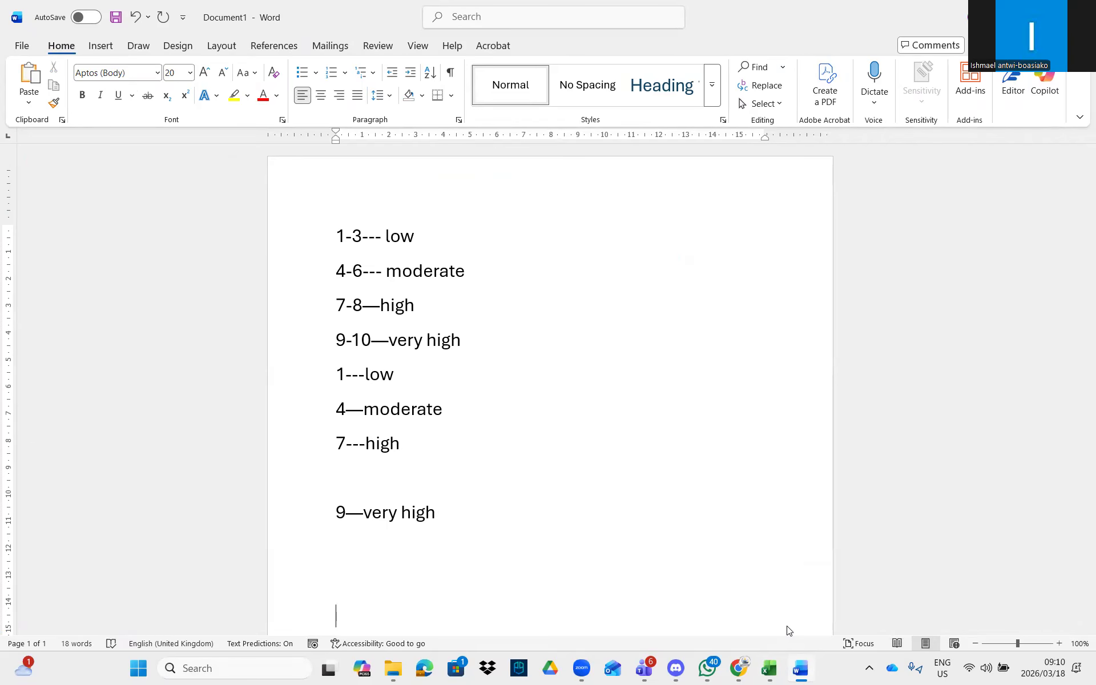
{"action": "type", "text": "{"}
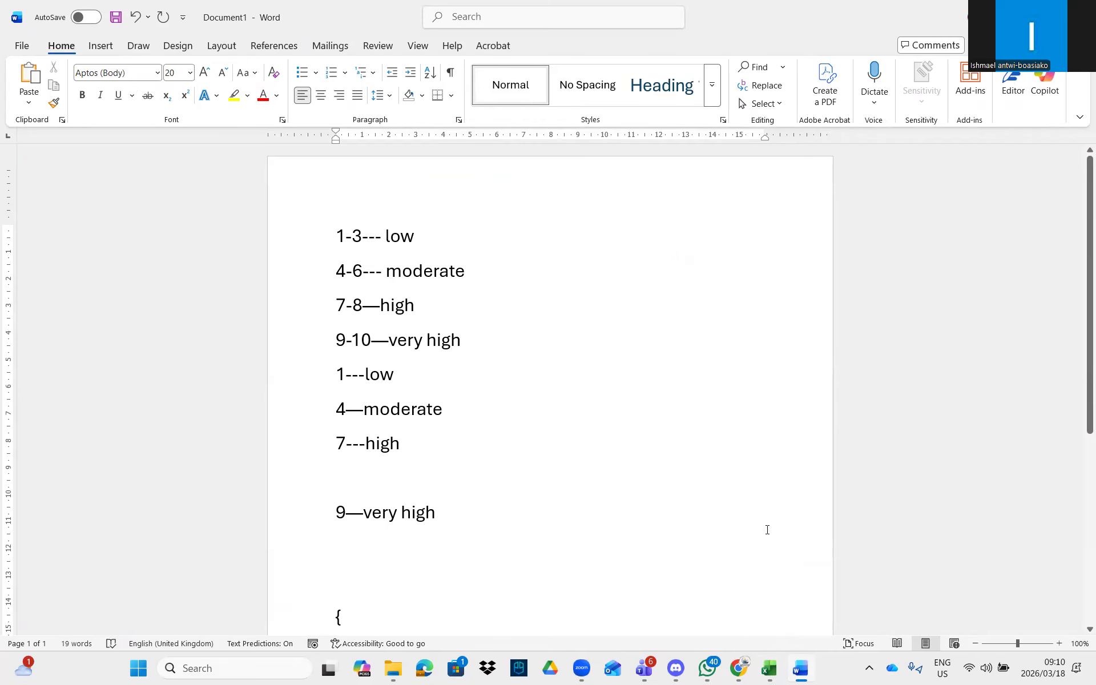
{"action": "scroll", "coordinate": [614, 442], "scroll_direction": "down", "scroll_amount": 2}
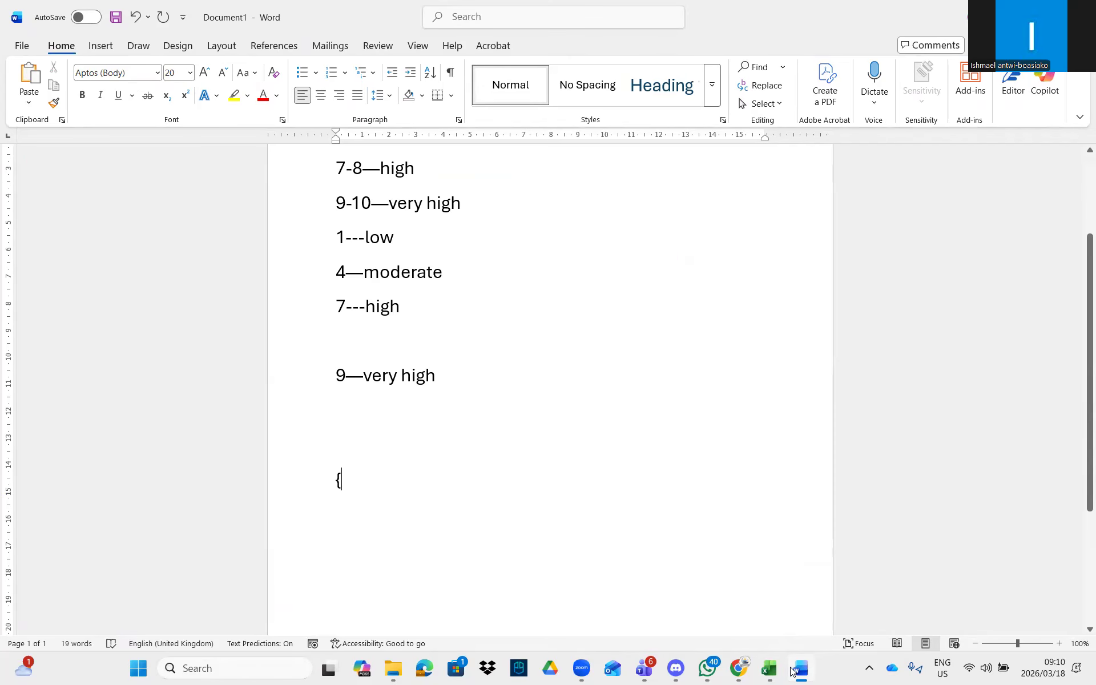
{"action": "mouse_move", "coordinate": [768, 668]}
{"action": "left_click", "coordinate": [806, 577]}
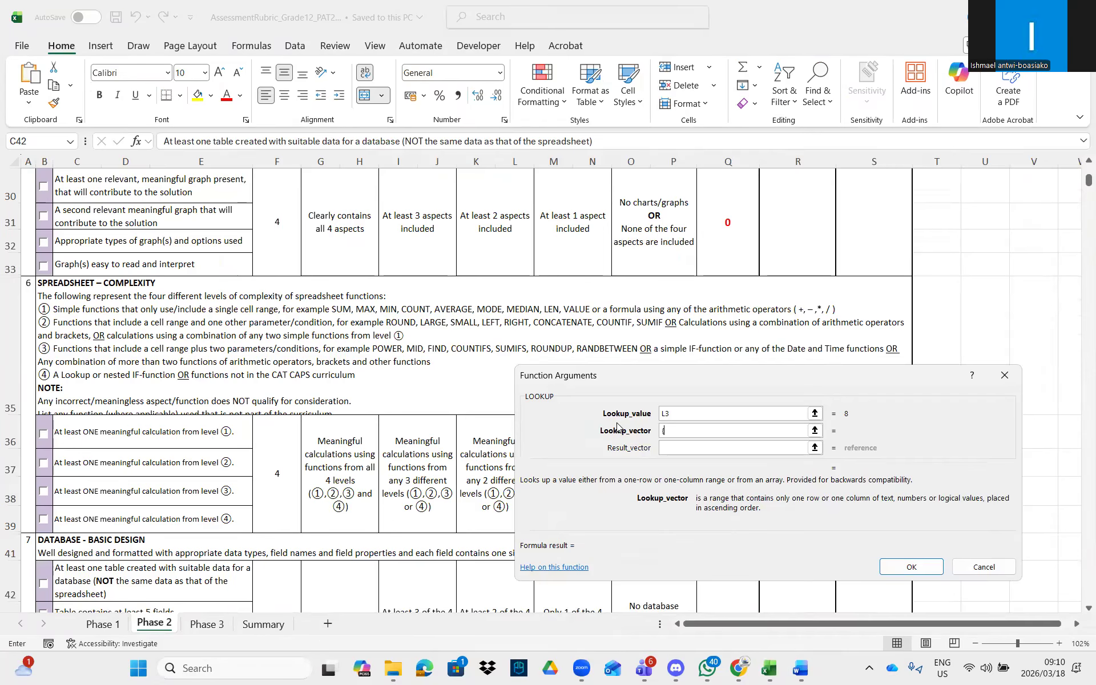
{"action": "left_click", "coordinate": [684, 432]}
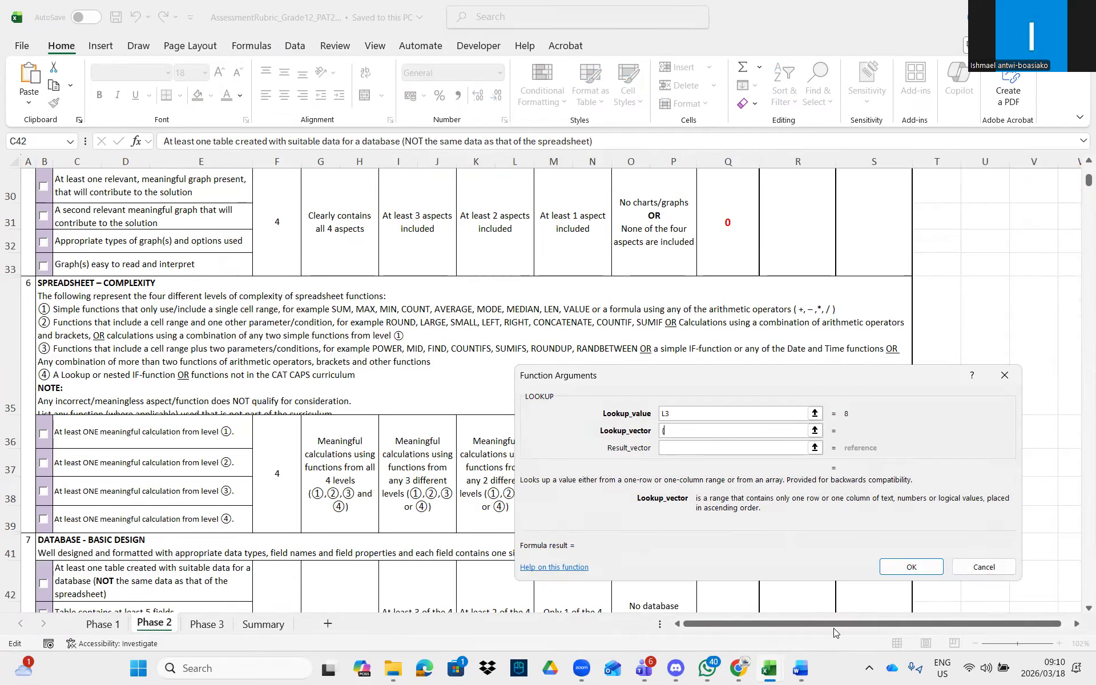
Step: Switch to the Word document and highlight the "1---low" line in yellow
{"action": "left_click", "coordinate": [800, 668]}
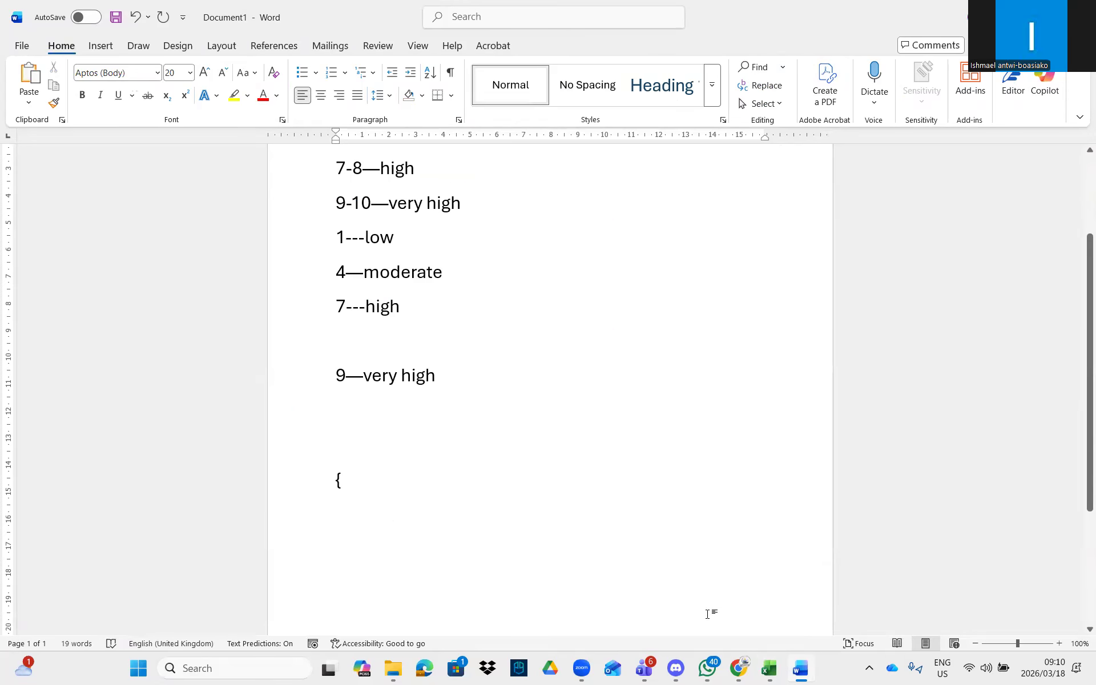
{"action": "scroll", "coordinate": [436, 302], "scroll_direction": "up", "scroll_amount": 2}
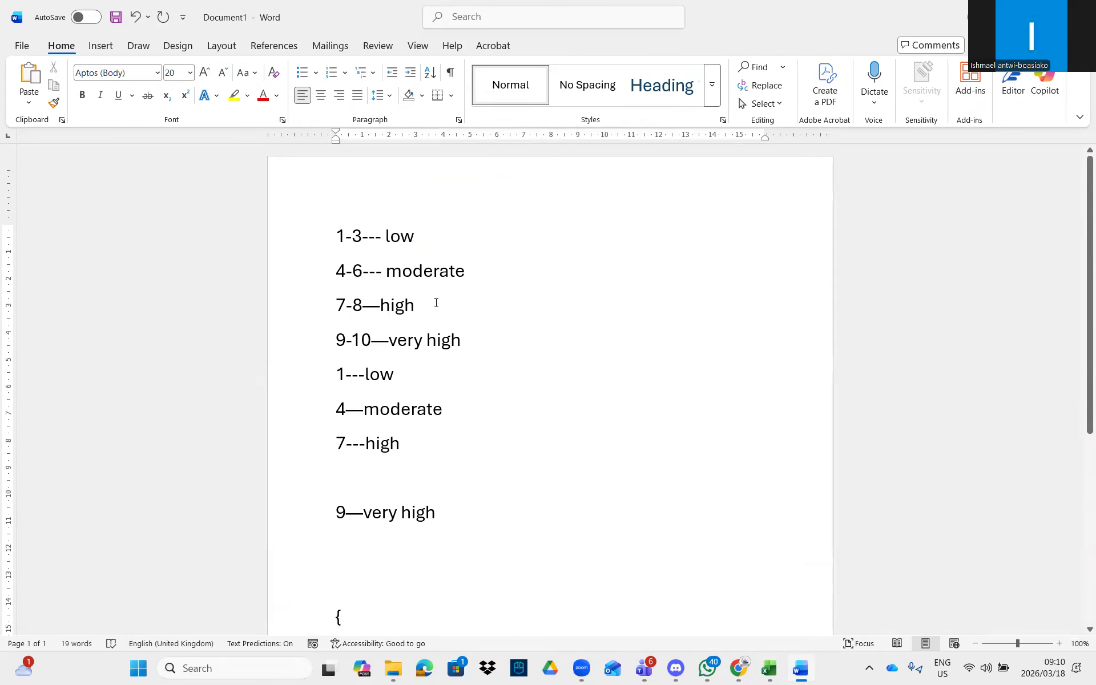
{"action": "left_click_drag", "start_coordinate": [320, 374], "coordinate": [426, 384]}
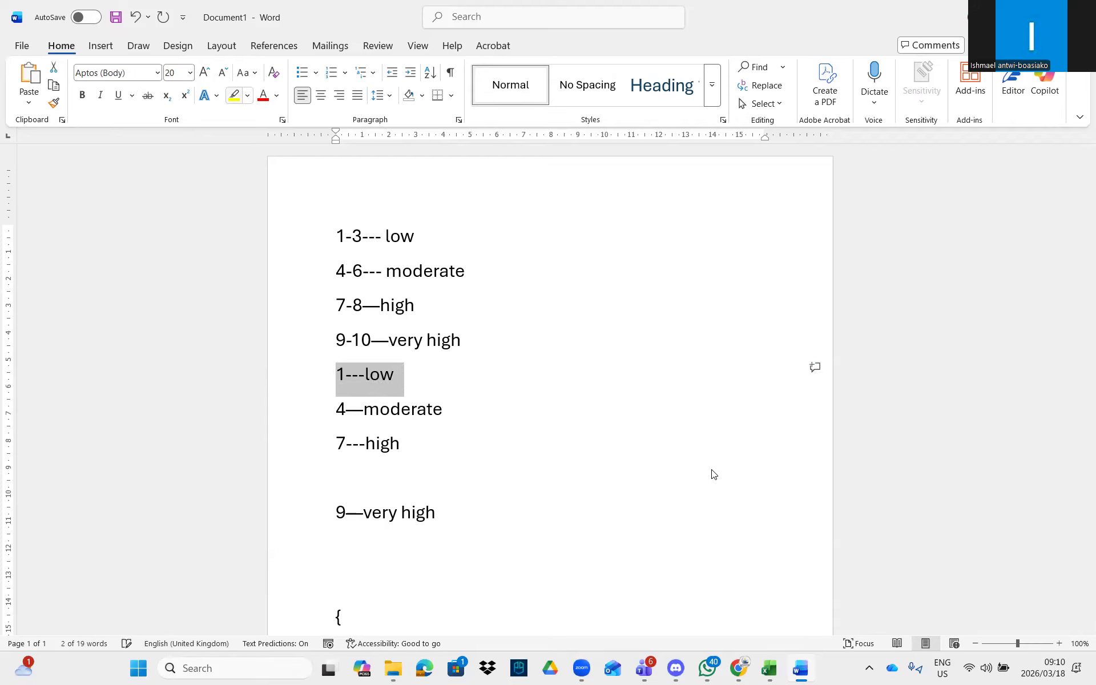
Step: Return to the LOOKUP arguments in Excel and complete the lookup vector as {1;4;7;9}, following the thresholds in the Word list
{"action": "key", "text": "alt+Tab"}
{"action": "type", "text": "{1;"}
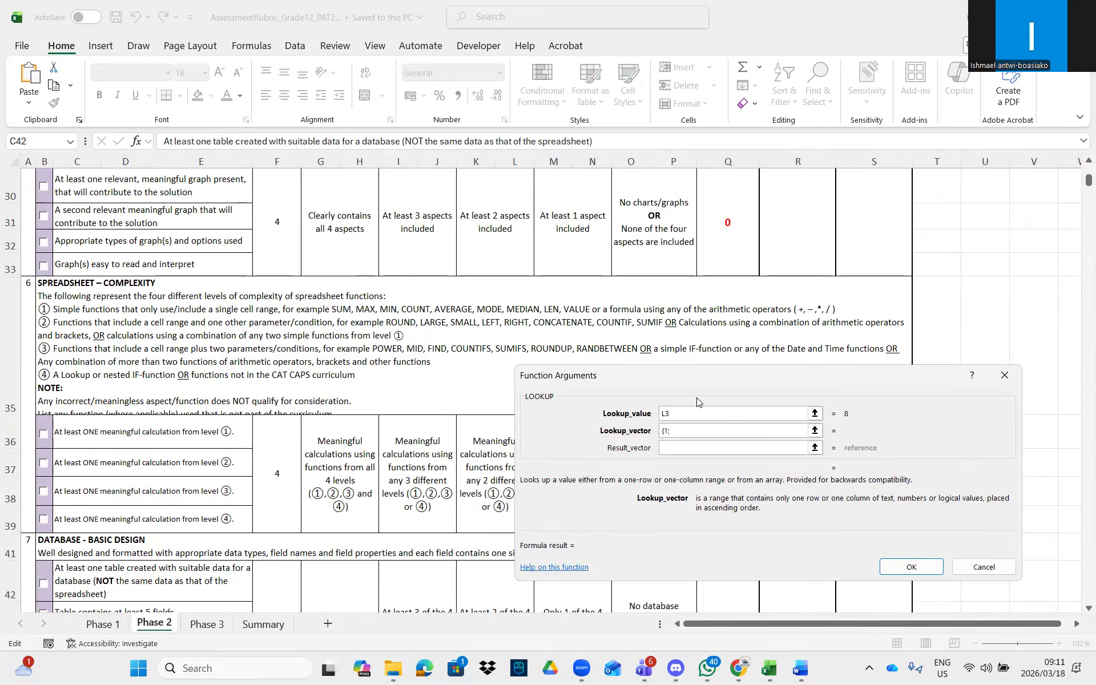
{"action": "left_click", "coordinate": [807, 667]}
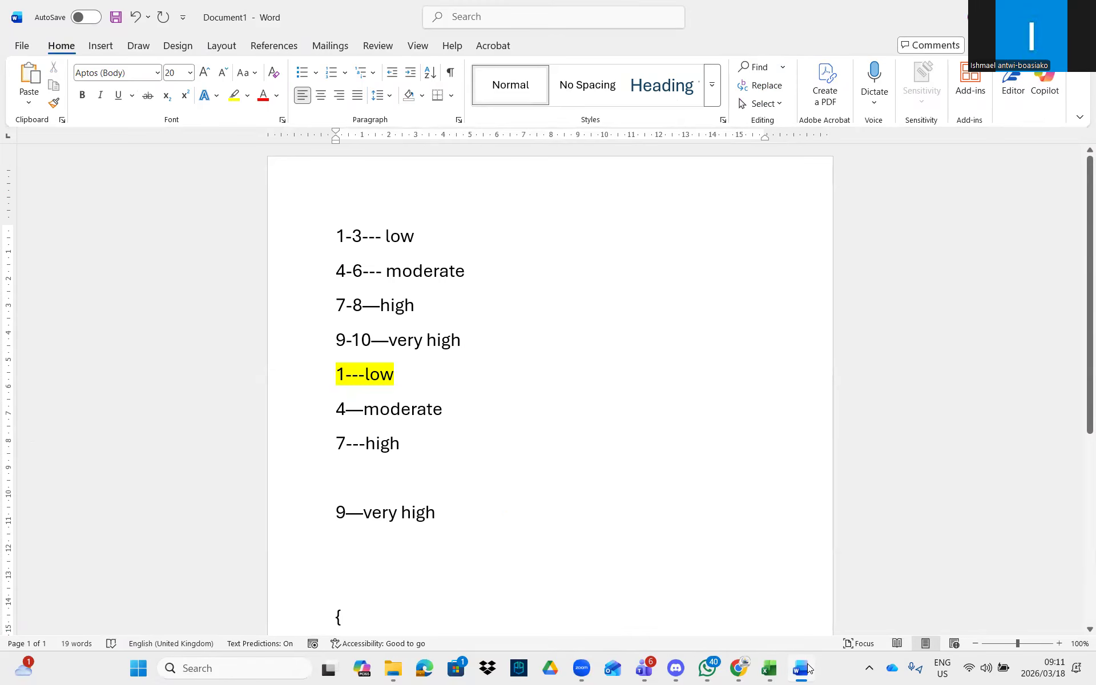
{"action": "left_click", "coordinate": [807, 667]}
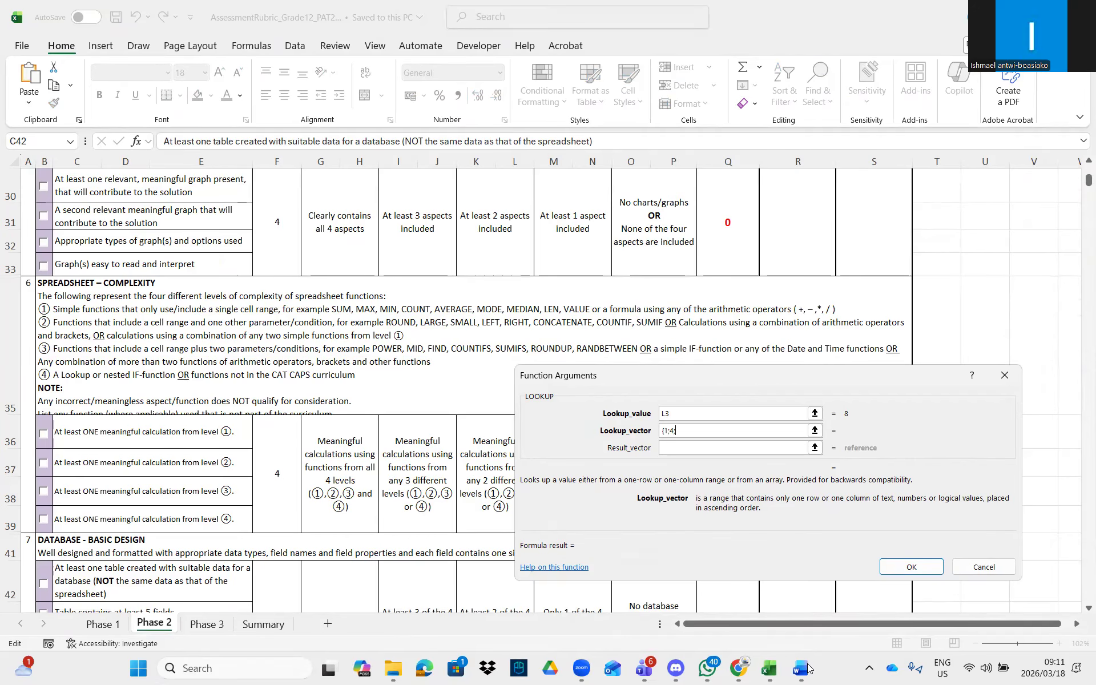
{"action": "left_click", "coordinate": [808, 669]}
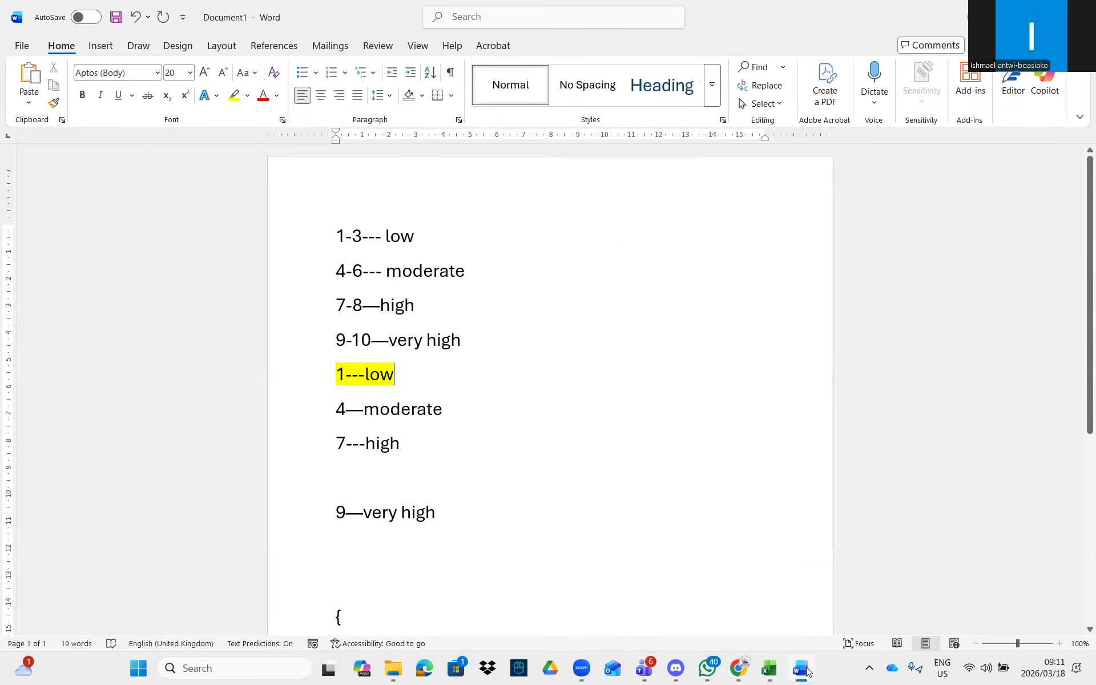
{"action": "left_click", "coordinate": [807, 669]}
{"action": "type", "text": "7;"}
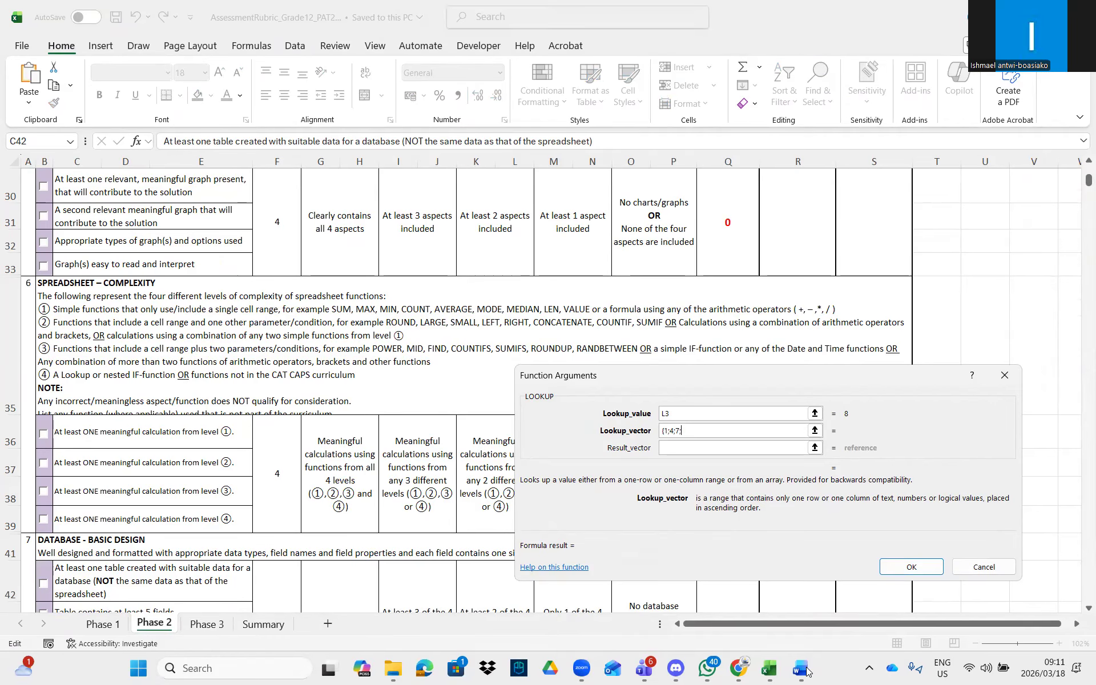
{"action": "left_click", "coordinate": [807, 669]}
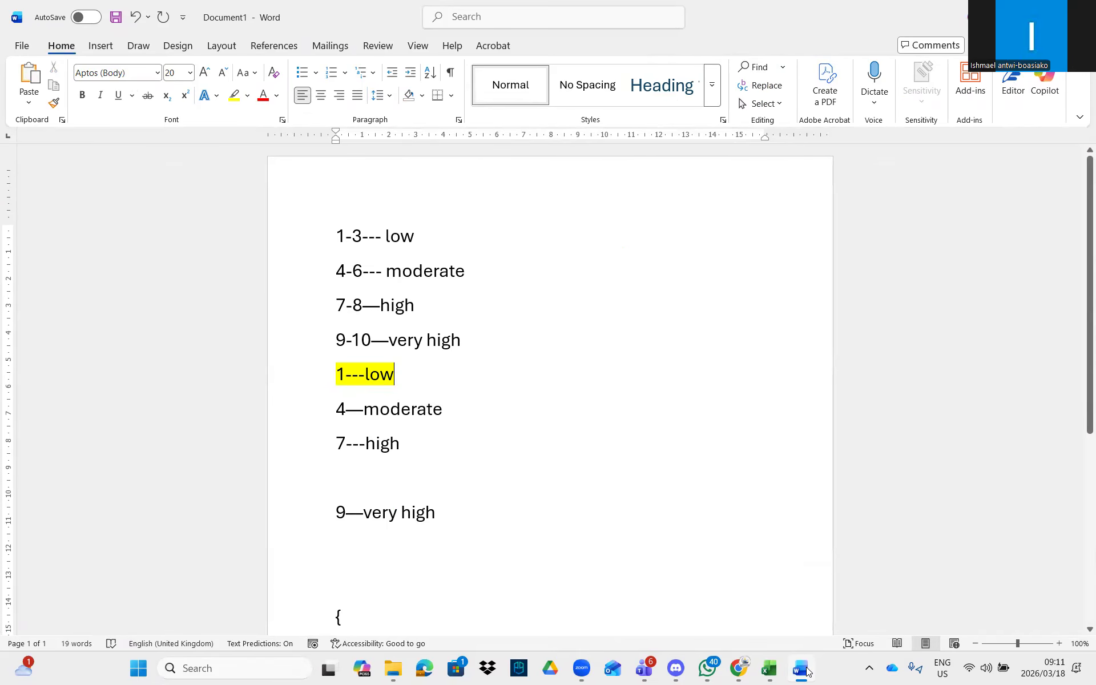
{"action": "left_click", "coordinate": [806, 668]}
{"action": "type", "text": "9"}
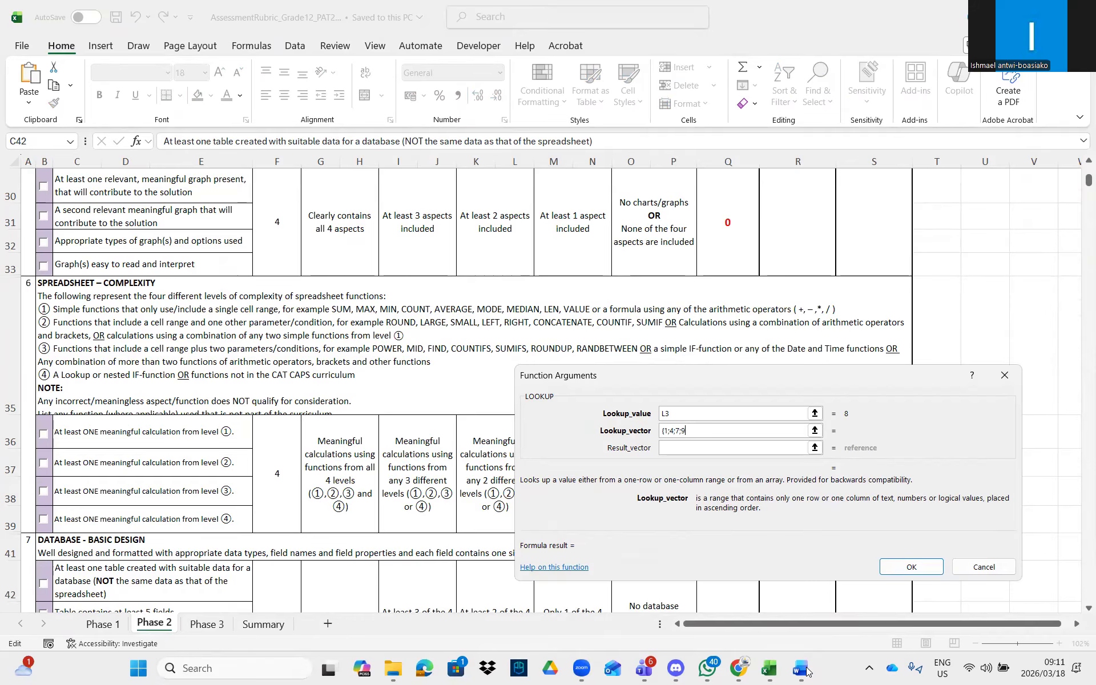
{"action": "type", "text": "}"}
Step: Set the result vector to {"low";"moderate";"high";"very high"}, accept the formula and fill it down column M
{"action": "left_click_drag", "start_coordinate": [733, 376], "coordinate": [724, 336]}
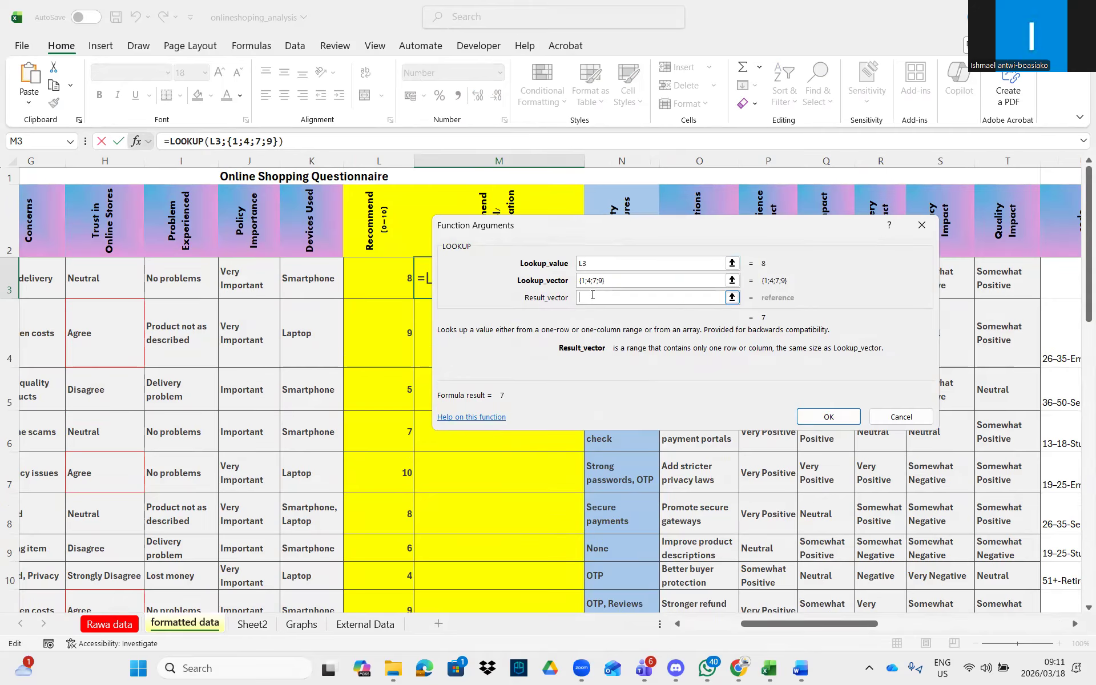
{"action": "type", "text": "{\"l"}
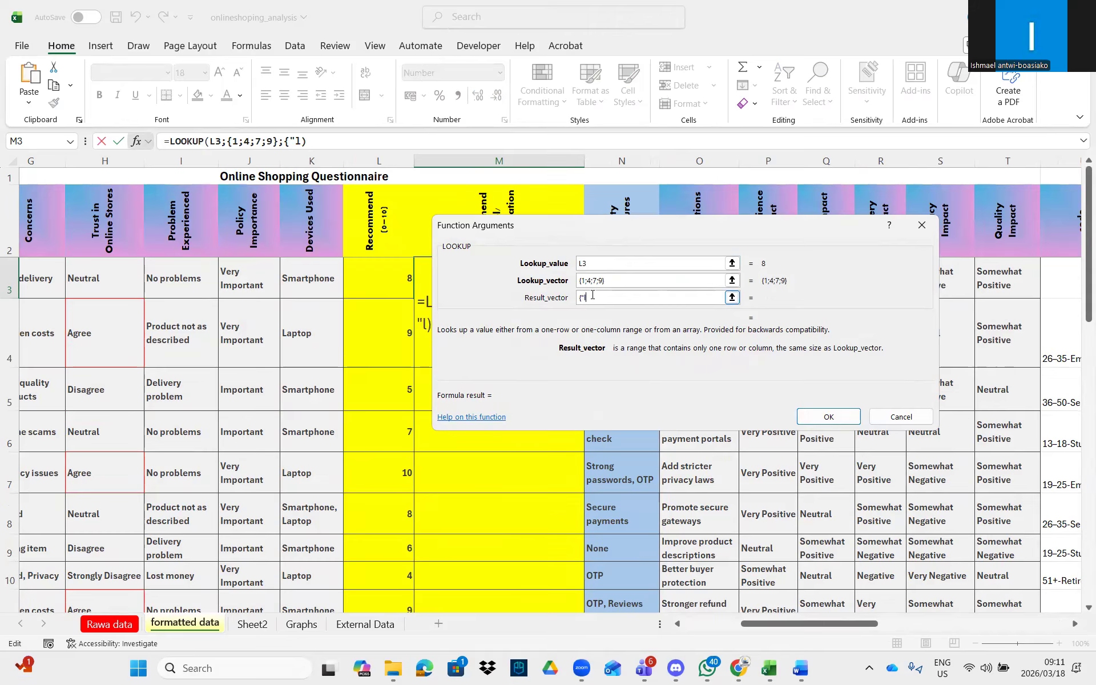
{"action": "type", "text": "ow\";"}
{"action": "type", "text": "\"moderate\""}
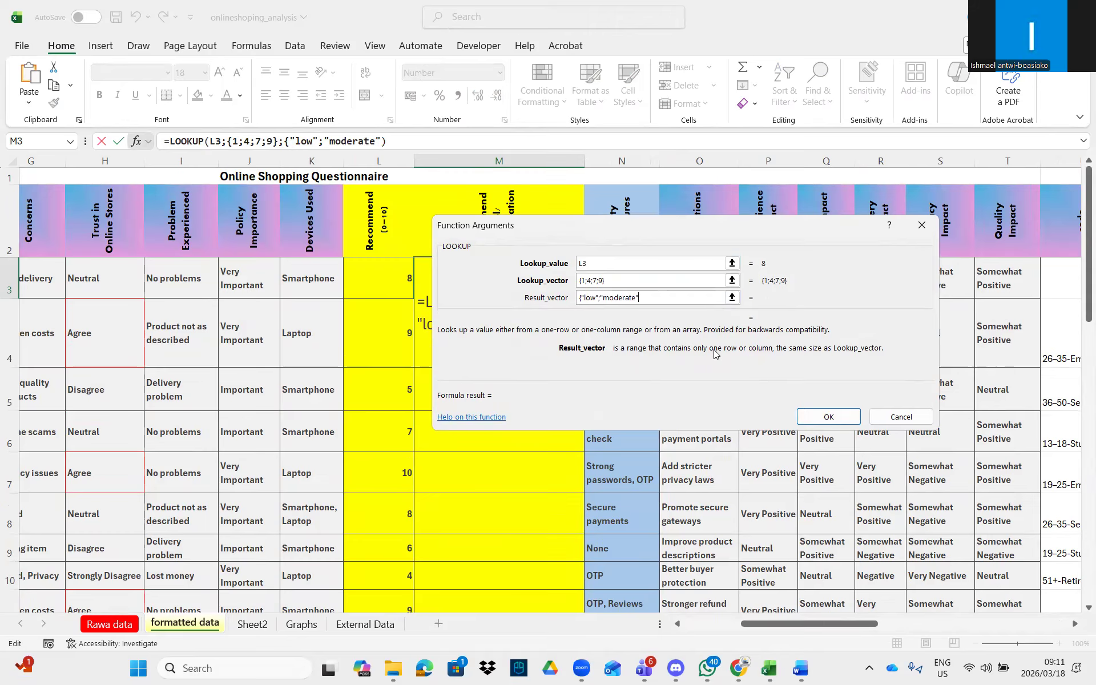
{"action": "type", "text": ";\"high\""}
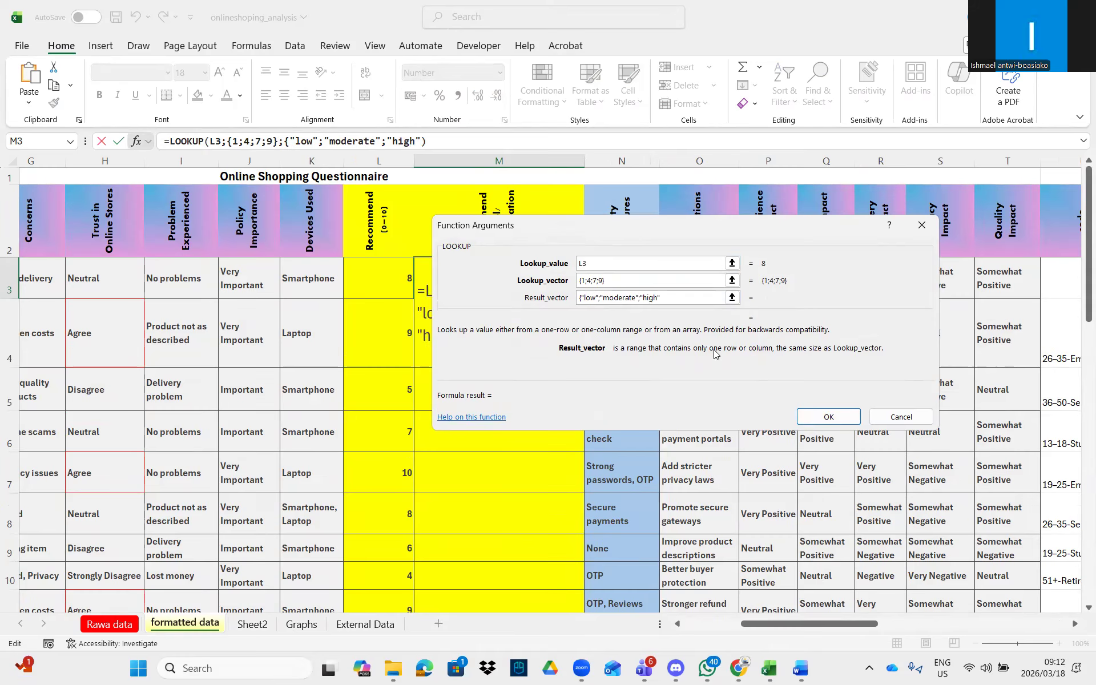
{"action": "type", "text": ";\"very high\""}
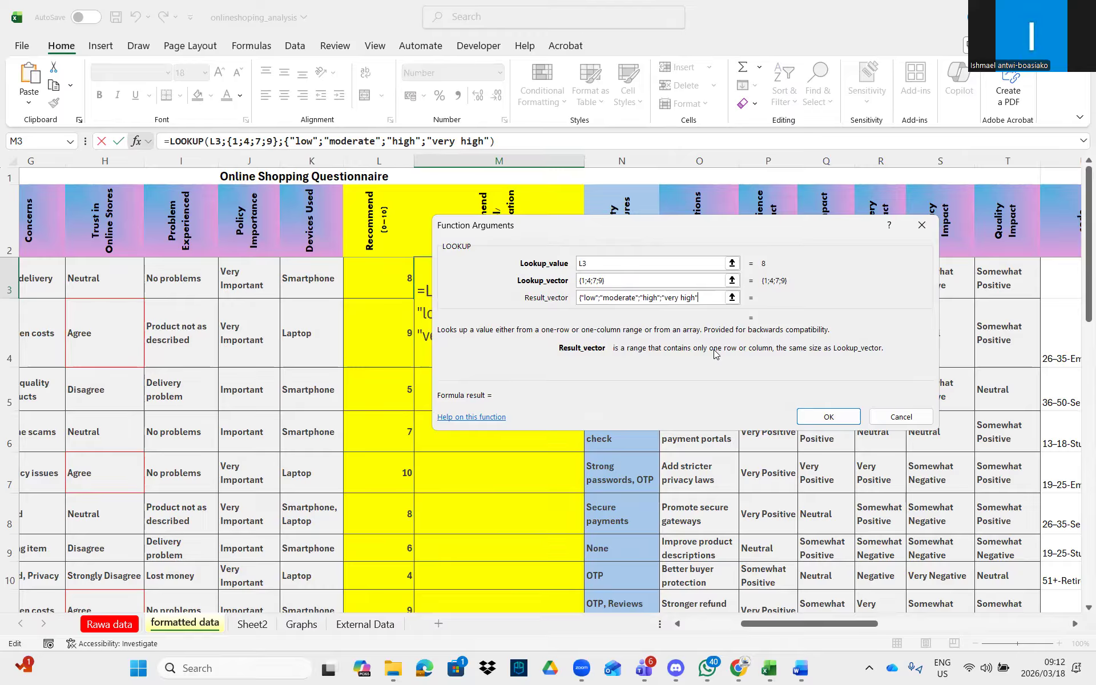
{"action": "type", "text": "}"}
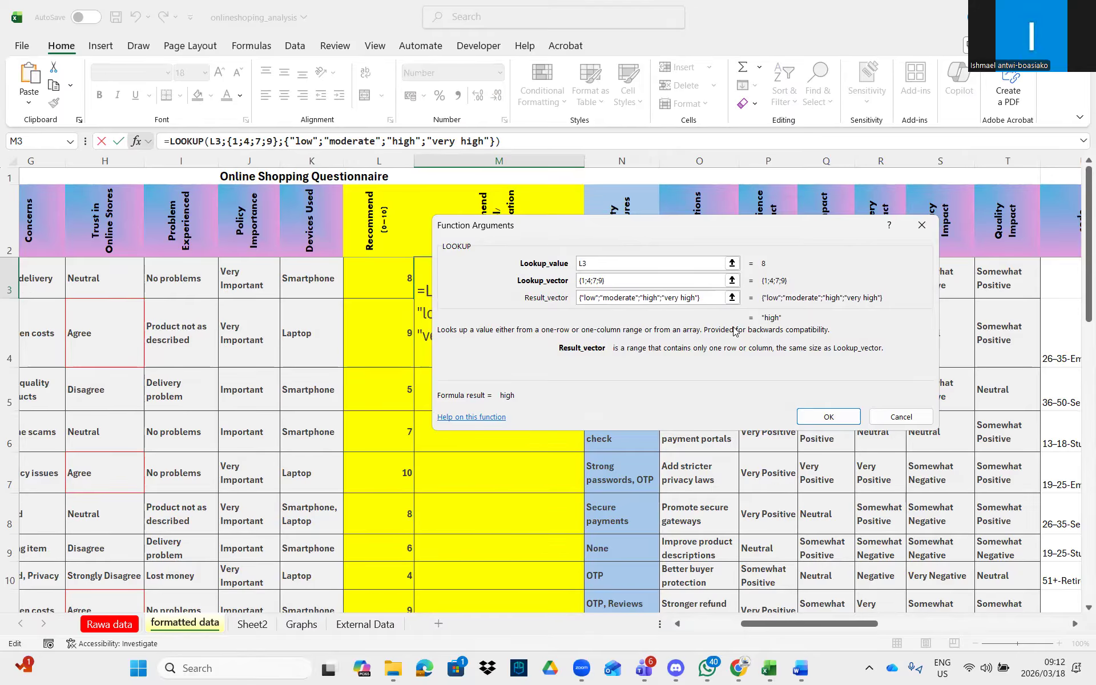
{"action": "left_click", "coordinate": [831, 417]}
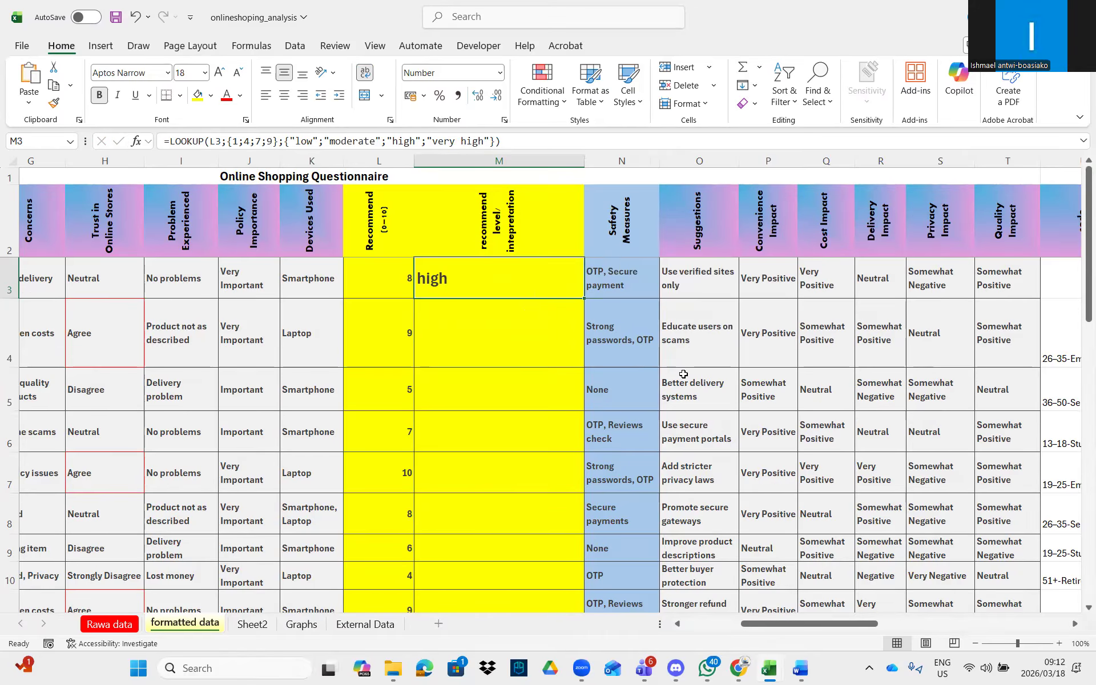
{"action": "double_click", "coordinate": [583, 295]}
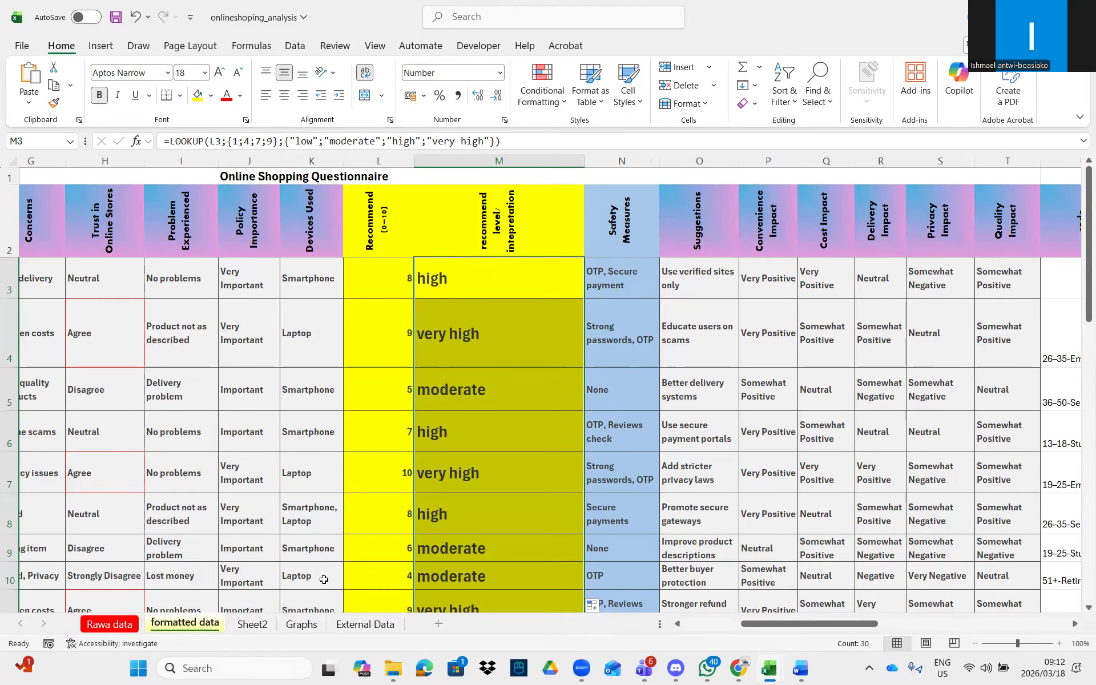
Step: Add a new worksheet and enter the thresholds 1 and 4 in cells A1 and A2
{"action": "left_click", "coordinate": [252, 625]}
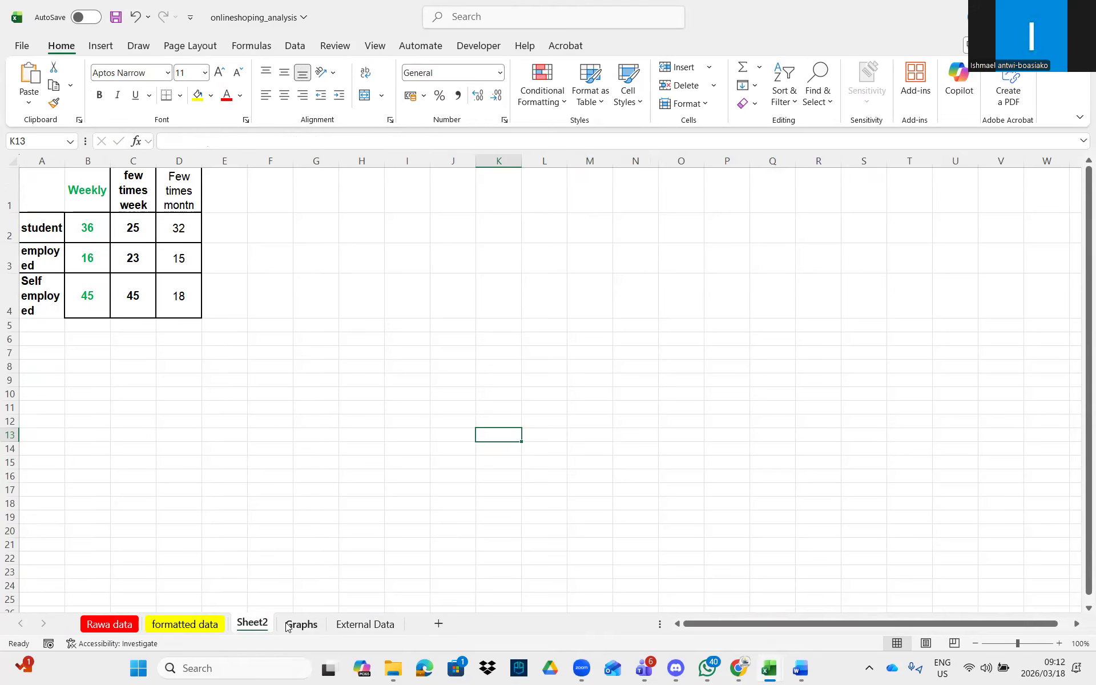
{"action": "left_click", "coordinate": [439, 623]}
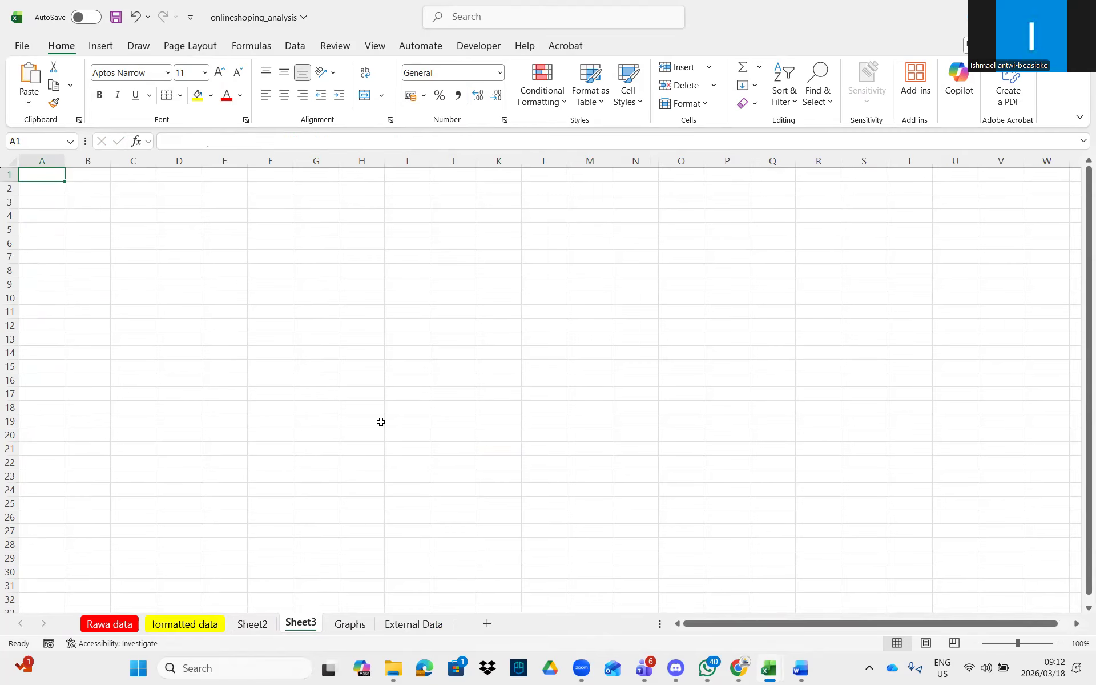
{"action": "type", "text": "1"}
{"action": "left_click", "coordinate": [47, 189]}
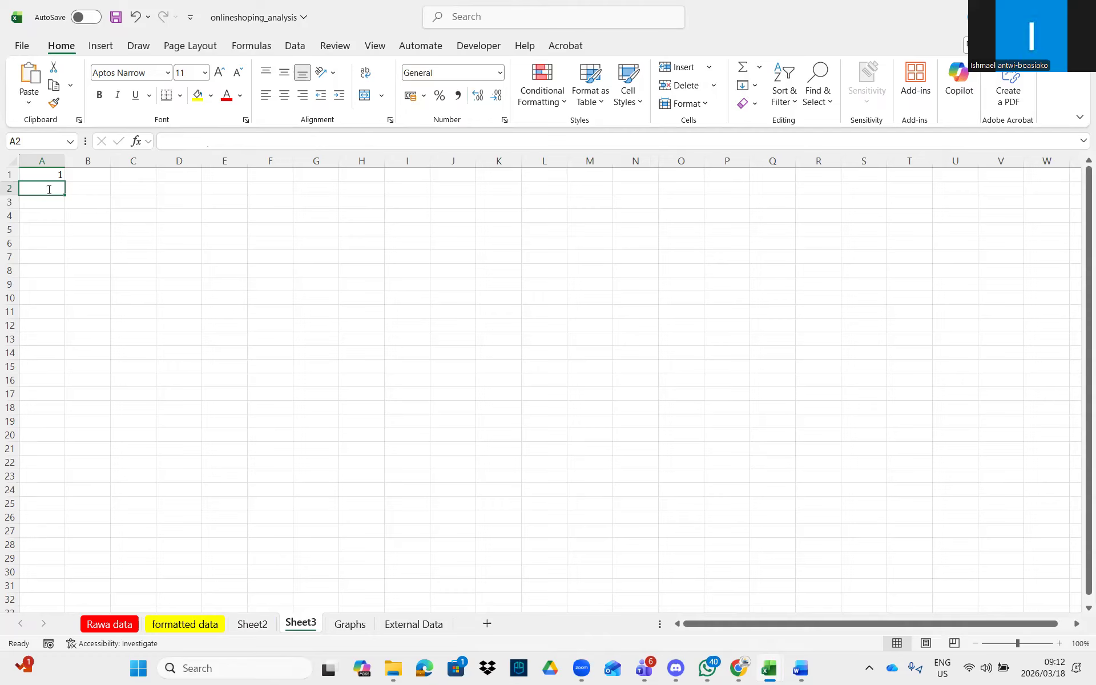
{"action": "type", "text": "3"}
{"action": "key", "text": "BackSpace"}
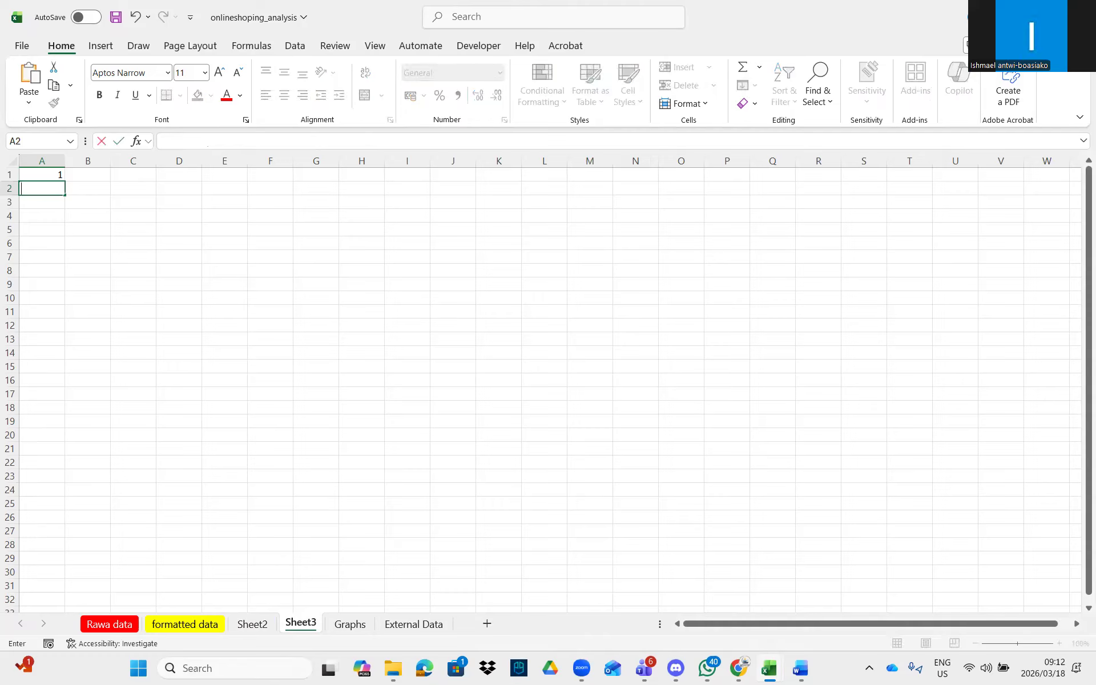
{"action": "type", "text": "4"}
{"action": "key", "text": "Return"}
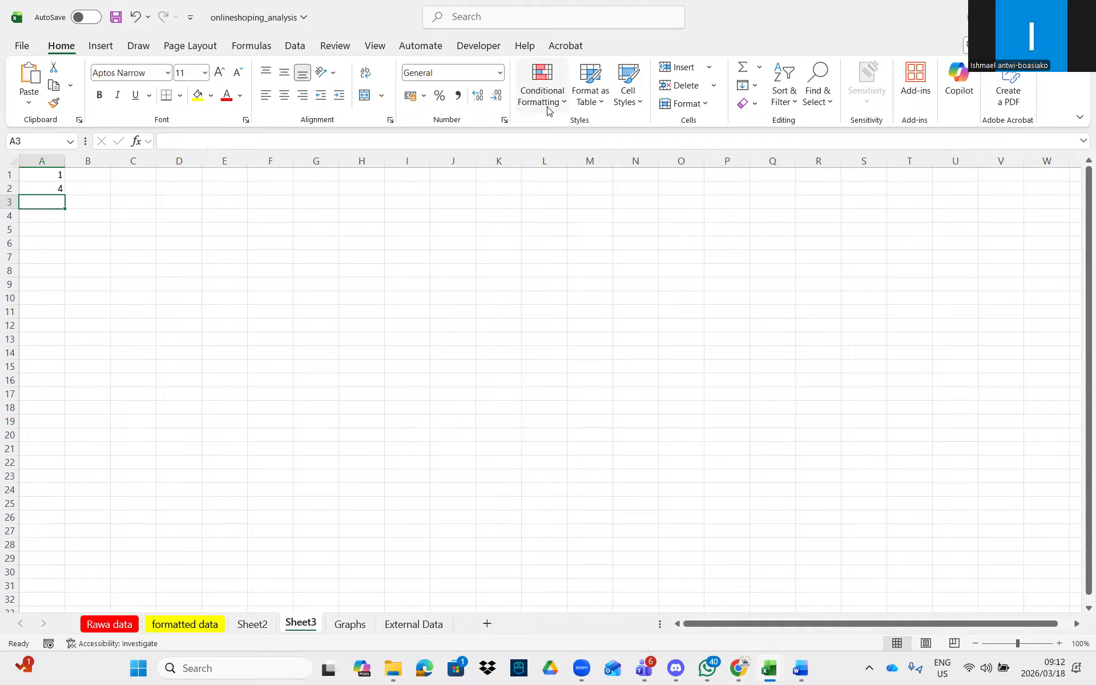
Step: Check the rating list in the Word document, return to Excel and enter 7 and 9 in cells A3 and A4
{"action": "left_click", "coordinate": [802, 669]}
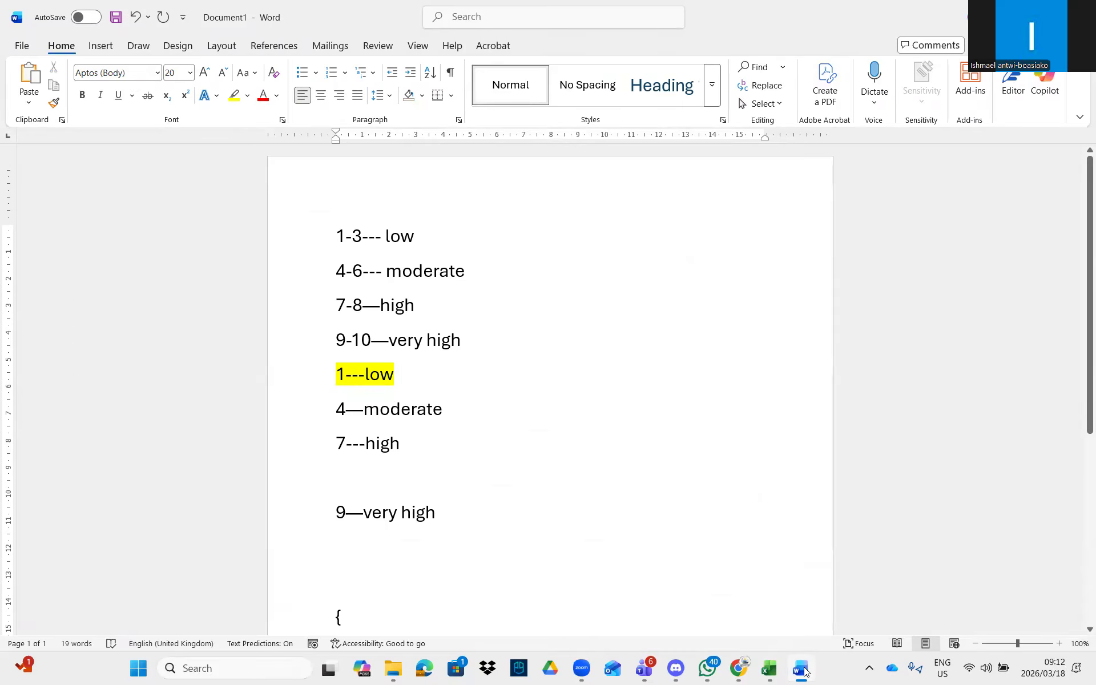
{"action": "left_click", "coordinate": [802, 669]}
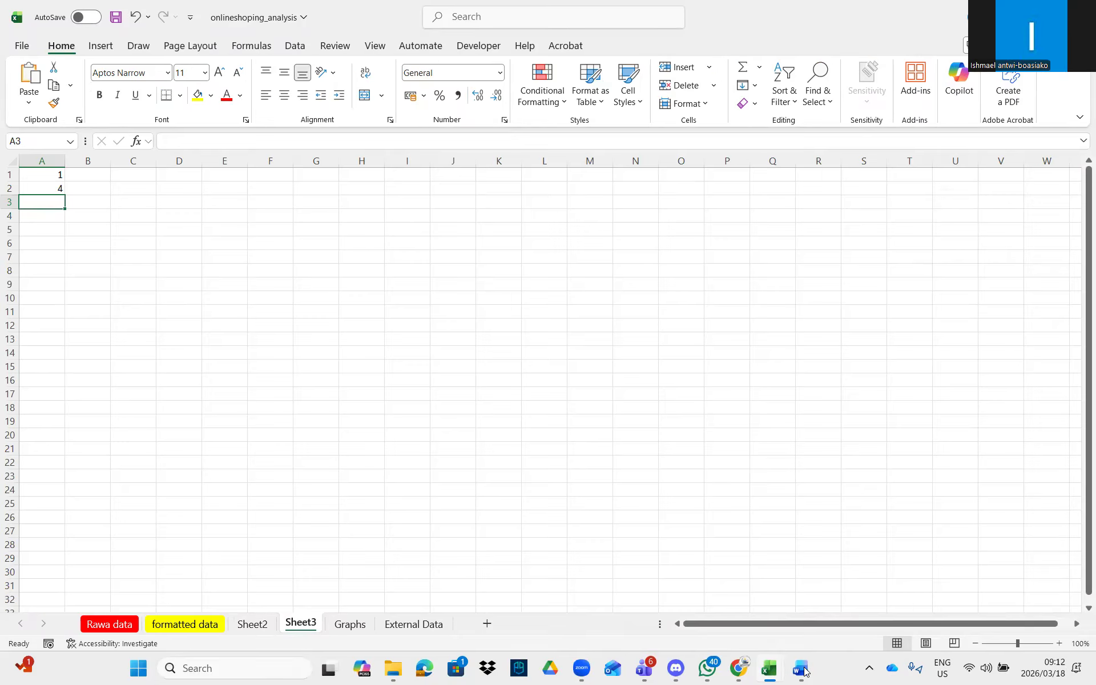
{"action": "type", "text": "7"}
{"action": "key", "text": "Return"}
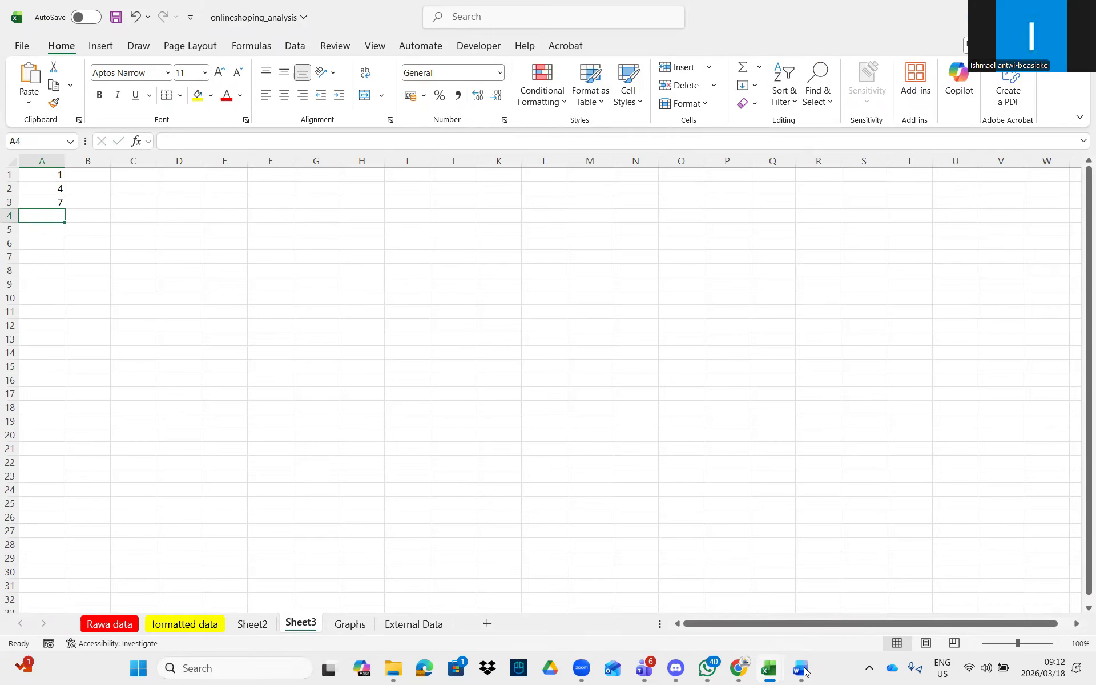
{"action": "type", "text": "9"}
{"action": "key", "text": "Return"}
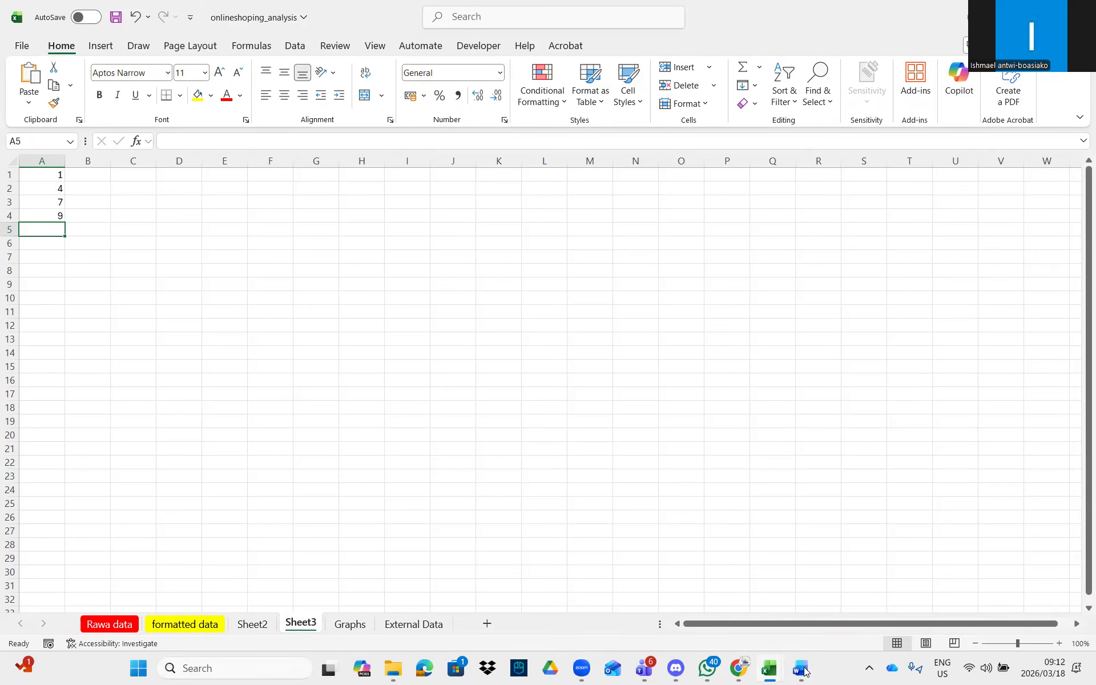
Step: Widen column B and enter the labels low, moderate, high and very high in B1:B4 beside the thresholds
{"action": "left_click", "coordinate": [86, 175]}
{"action": "left_click_drag", "start_coordinate": [110, 161], "coordinate": [153, 162]}
{"action": "type", "text": "low"}
{"action": "key", "text": "Return"}
{"action": "type", "text": "moderate"}
{"action": "key", "text": "Return"}
{"action": "type", "text": "high"}
{"action": "key", "text": "Return"}
{"action": "type", "text": "very high"}
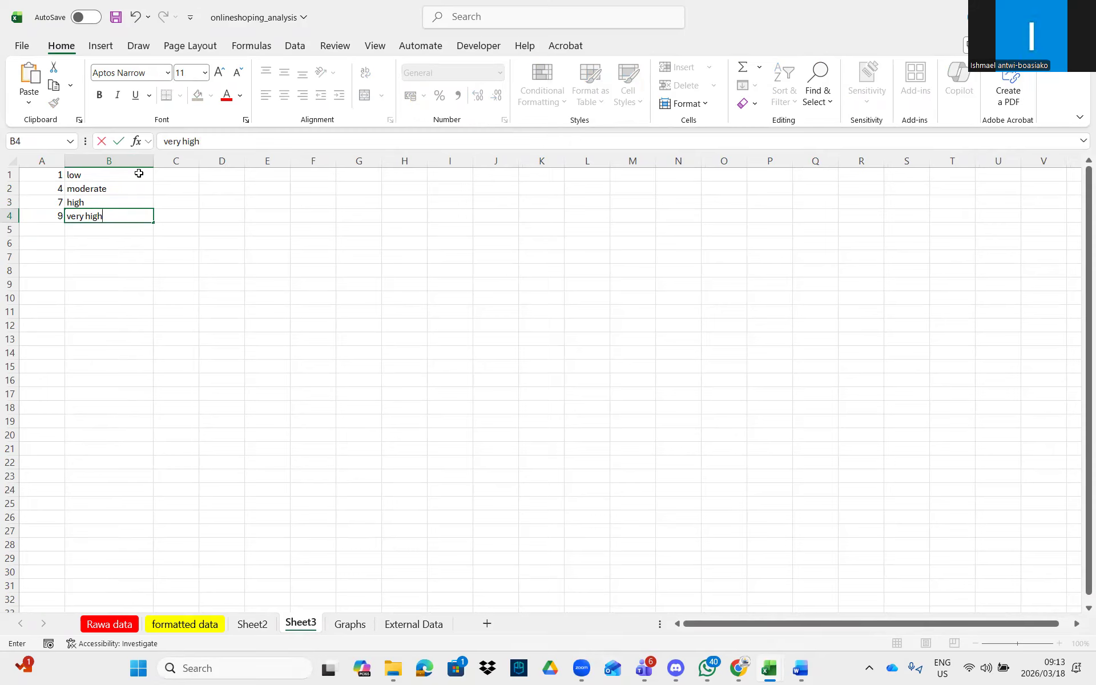
{"action": "key", "text": "Return"}
Step: Enlarge the font of the threshold table A1:B4 to 18 points
{"action": "left_click_drag", "start_coordinate": [46, 175], "coordinate": [104, 216]}
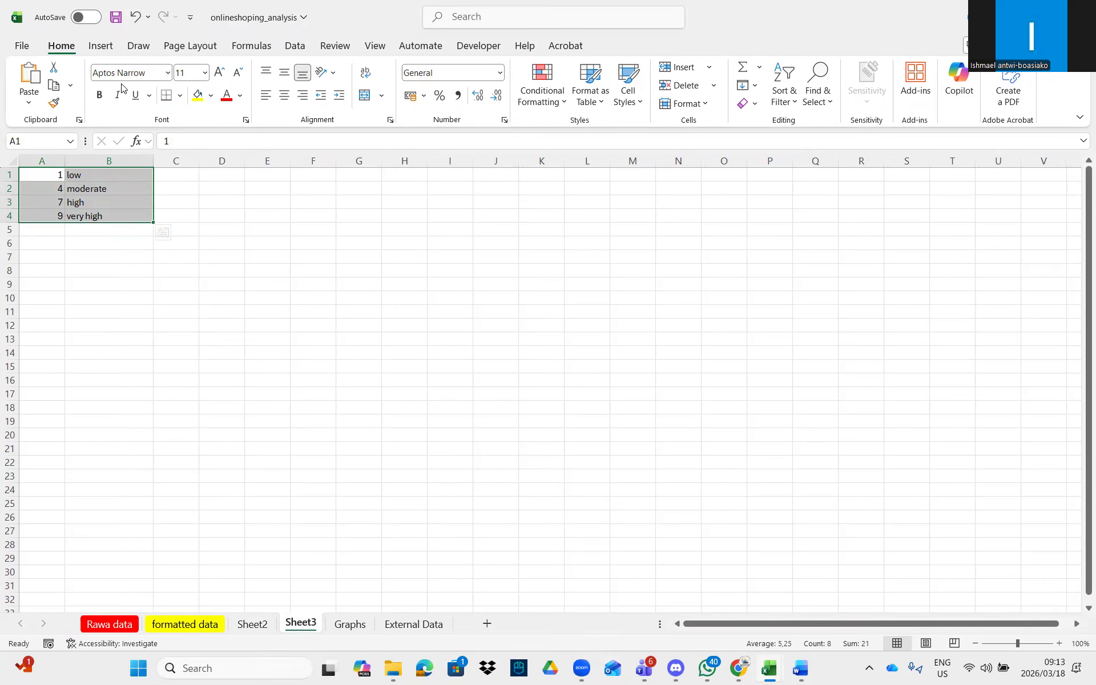
{"action": "left_click", "coordinate": [220, 72]}
{"action": "left_click", "coordinate": [220, 72]}
{"action": "left_click", "coordinate": [220, 73]}
{"action": "left_click", "coordinate": [220, 72]}
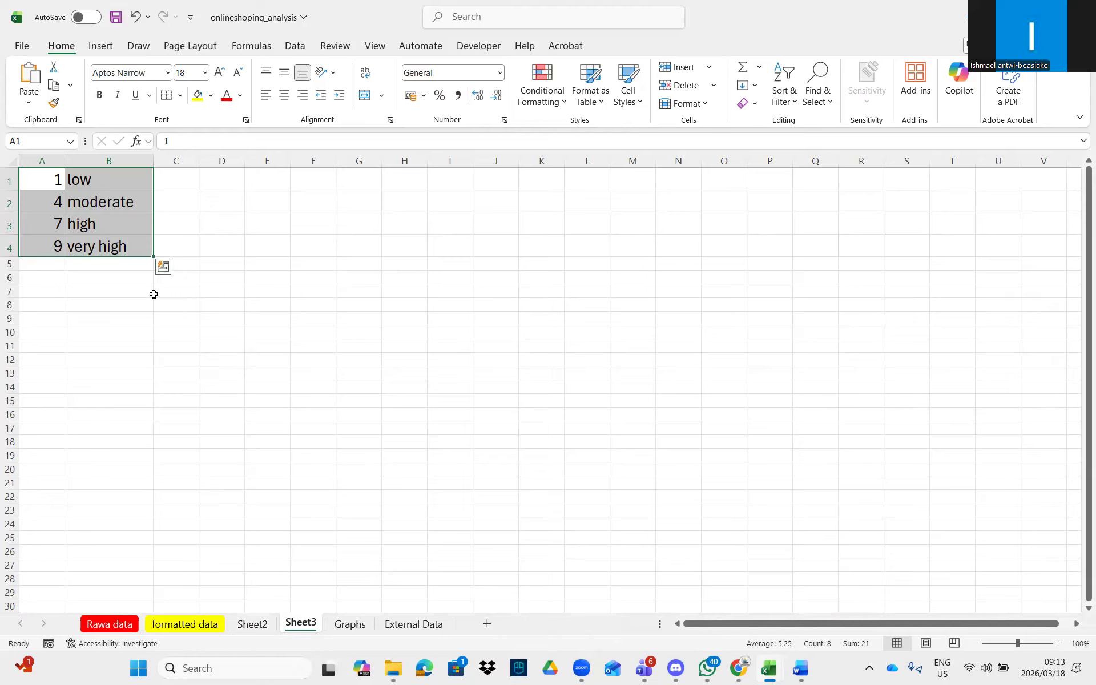
{"action": "left_click", "coordinate": [259, 217]}
Step: Copy the threshold table A1:B4 and paste it into the formatted data sheet starting at cell Z18
{"action": "left_click_drag", "start_coordinate": [38, 174], "coordinate": [137, 235]}
{"action": "key", "text": "ctrl+c"}
{"action": "left_click", "coordinate": [185, 624]}
{"action": "left_click_drag", "start_coordinate": [805, 619], "coordinate": [919, 619]}
{"action": "scroll", "coordinate": [800, 492], "scroll_direction": "down", "scroll_amount": 4}
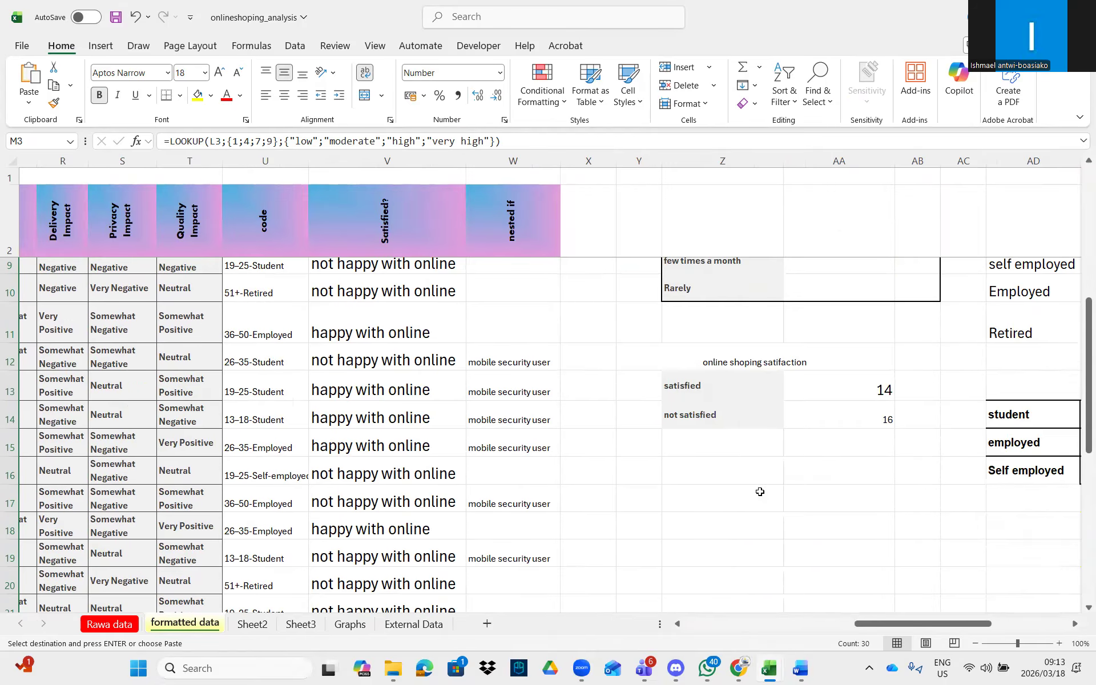
{"action": "left_click", "coordinate": [683, 323]}
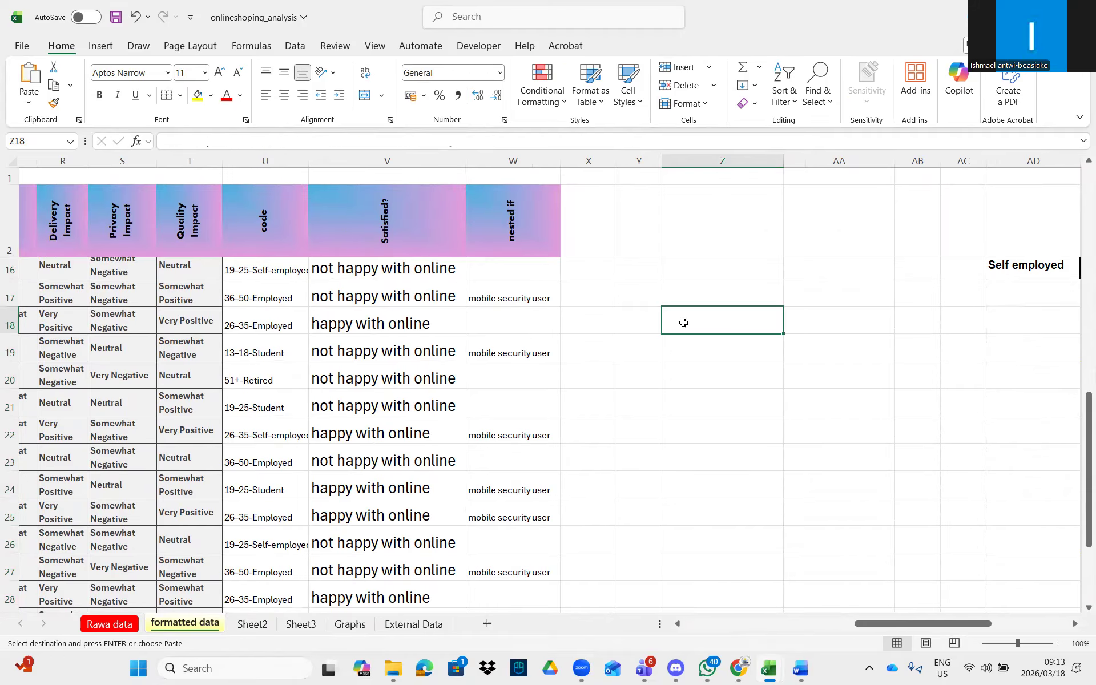
{"action": "key", "text": "ctrl+v"}
Step: Define the name A for the threshold numbers in Z18:Z21, with workbook scope
{"action": "left_click_drag", "start_coordinate": [875, 623], "coordinate": [904, 623]}
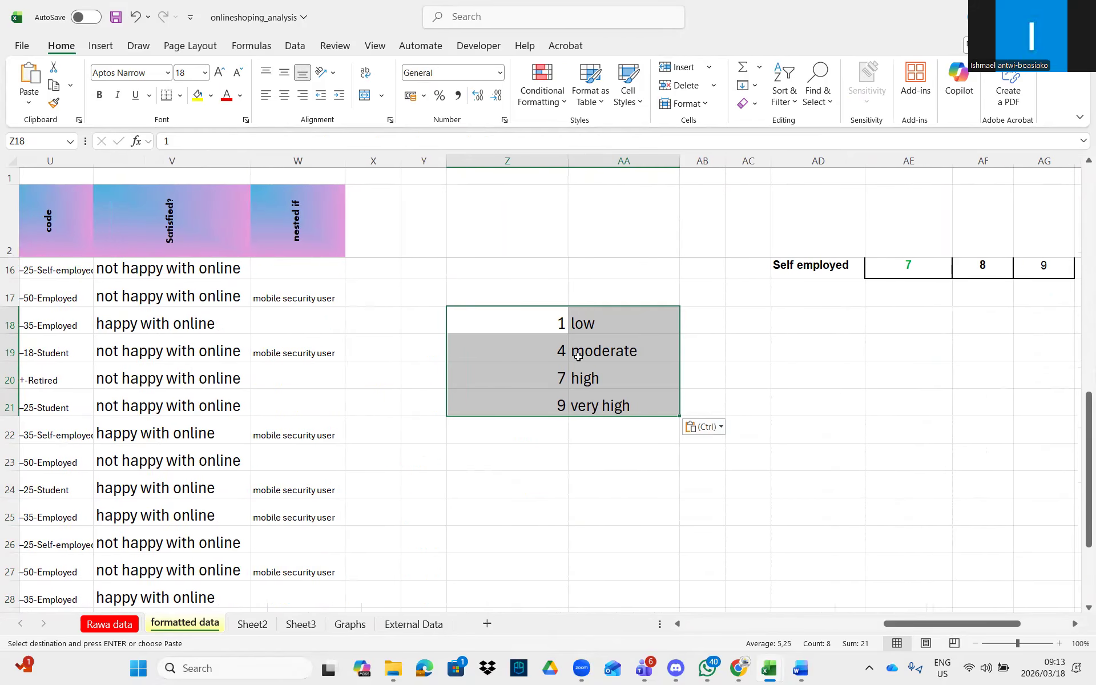
{"action": "left_click", "coordinate": [718, 346]}
{"action": "left_click_drag", "start_coordinate": [539, 314], "coordinate": [543, 404]}
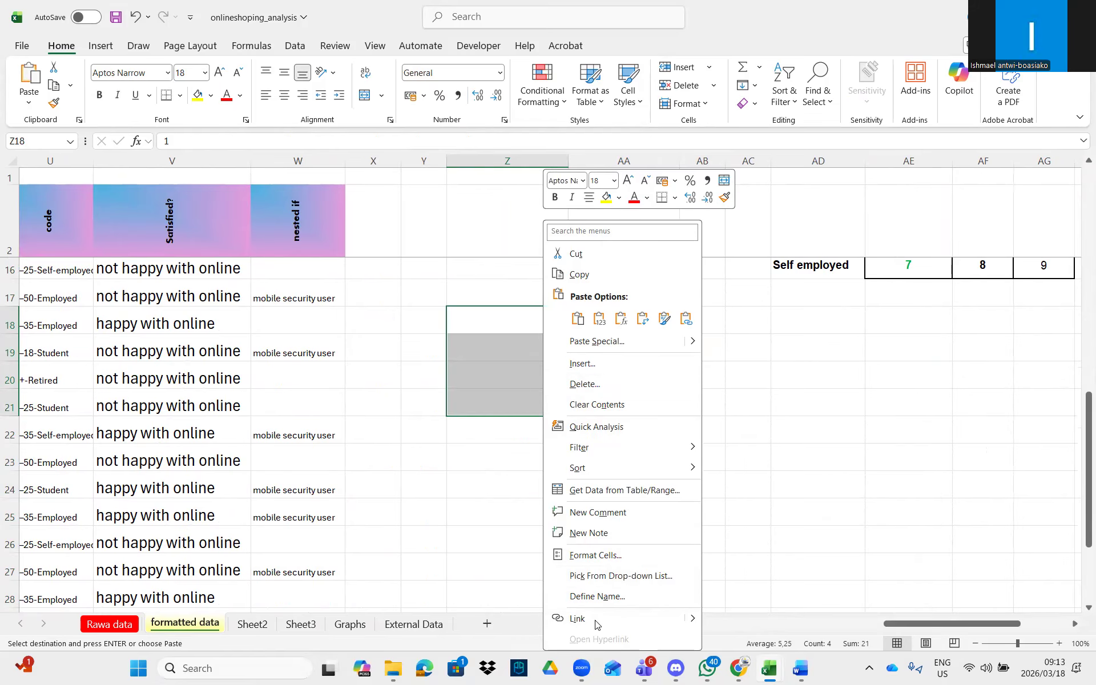
{"action": "left_click", "coordinate": [597, 595]}
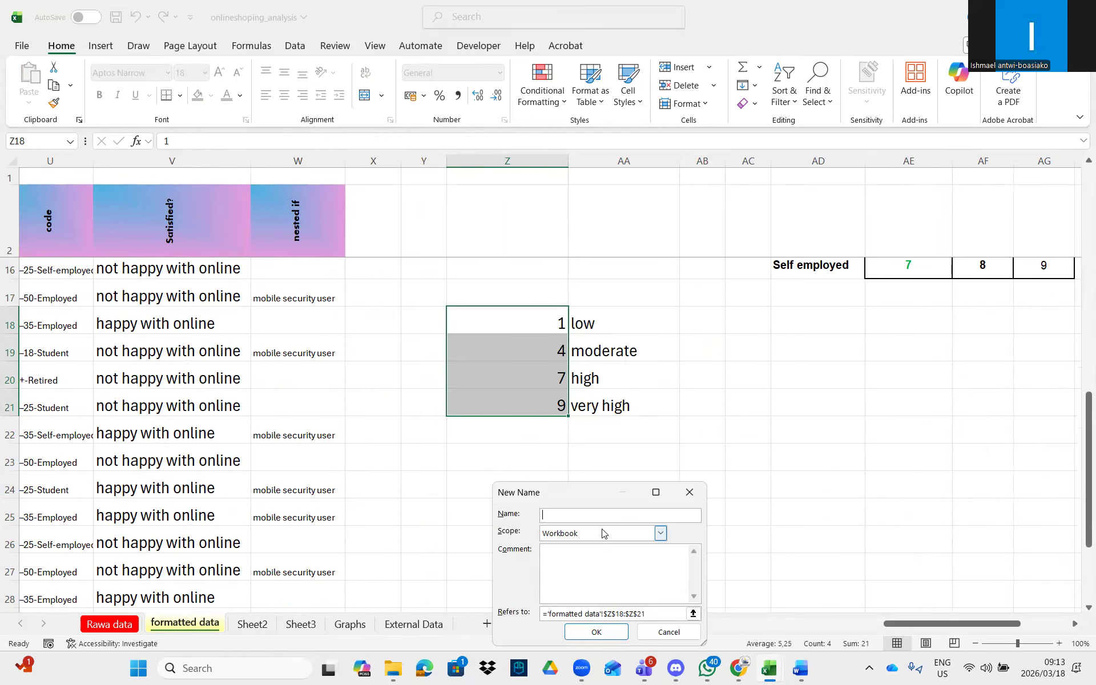
{"action": "key", "text": "Caps_Lock"}
{"action": "type", "text": "A"}
{"action": "left_click", "coordinate": [593, 633]}
Step: Define the name B for the rating labels in AA18:AA21, with workbook scope
{"action": "left_click_drag", "start_coordinate": [601, 323], "coordinate": [608, 399]}
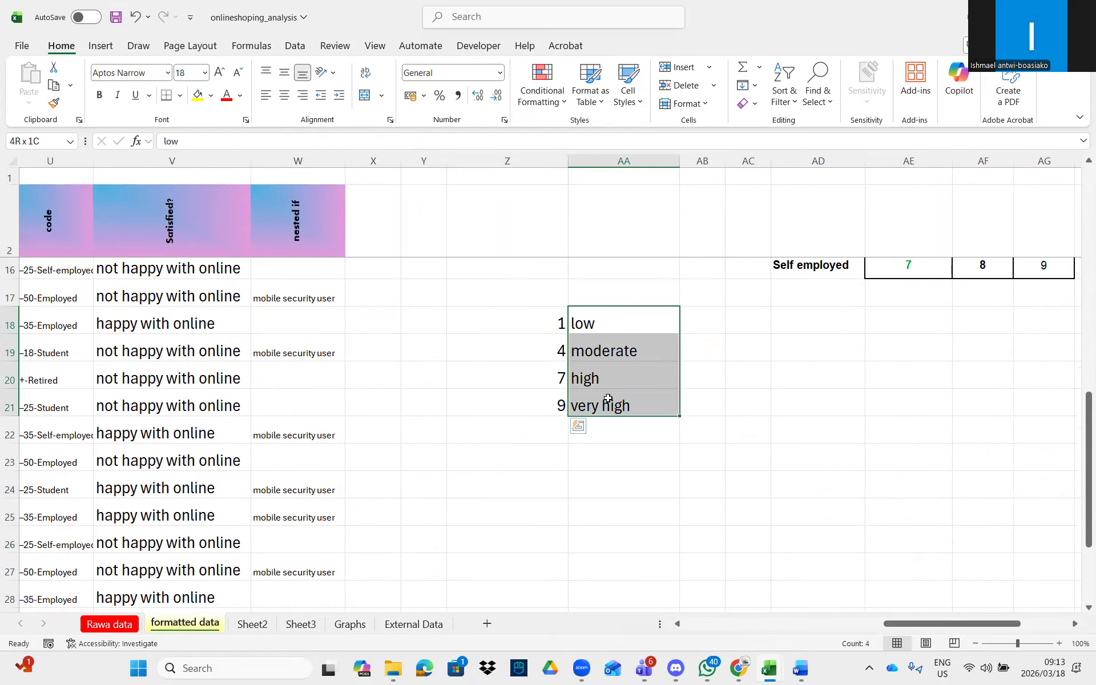
{"action": "right_click", "coordinate": [605, 364]}
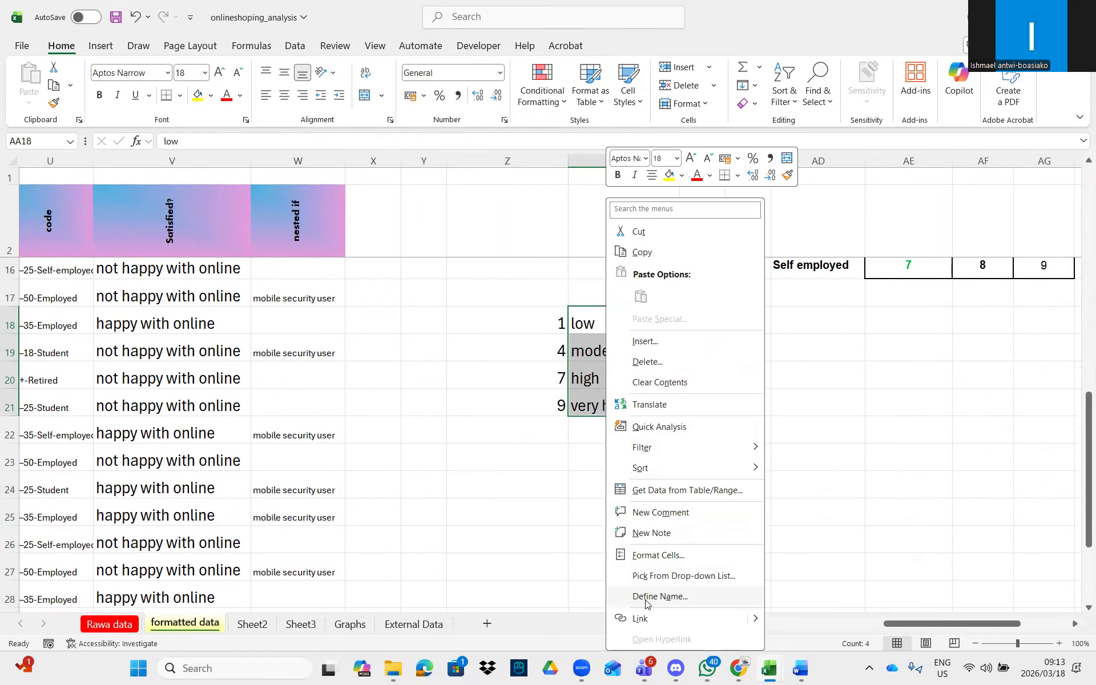
{"action": "left_click", "coordinate": [645, 597]}
{"action": "type", "text": "B"}
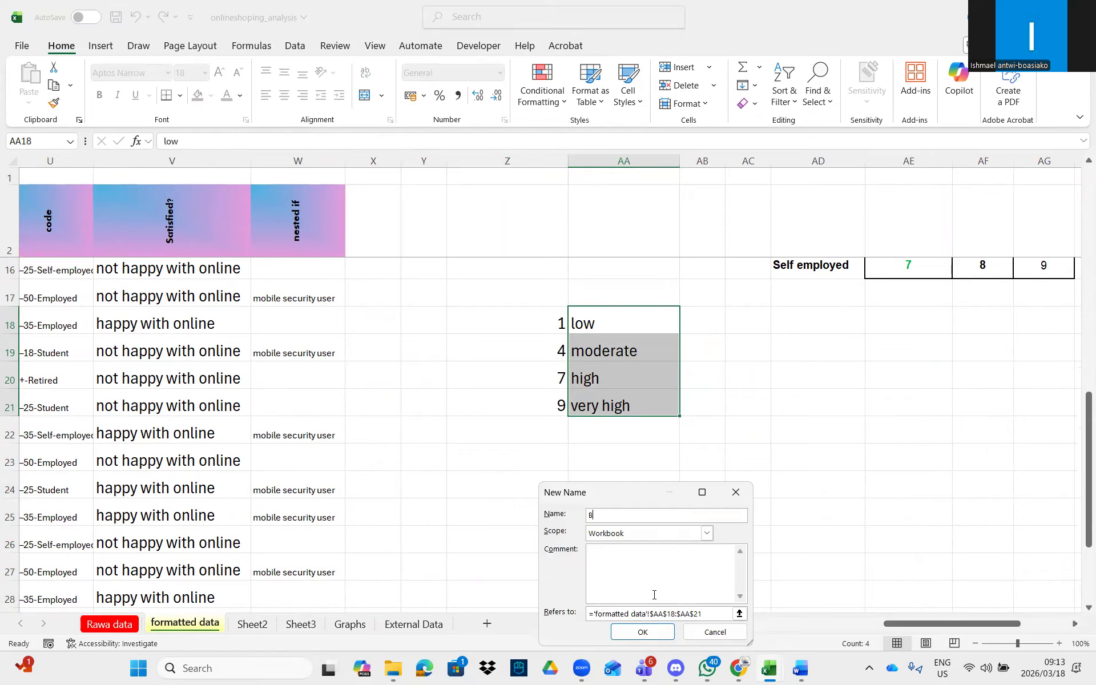
{"action": "left_click", "coordinate": [642, 631]}
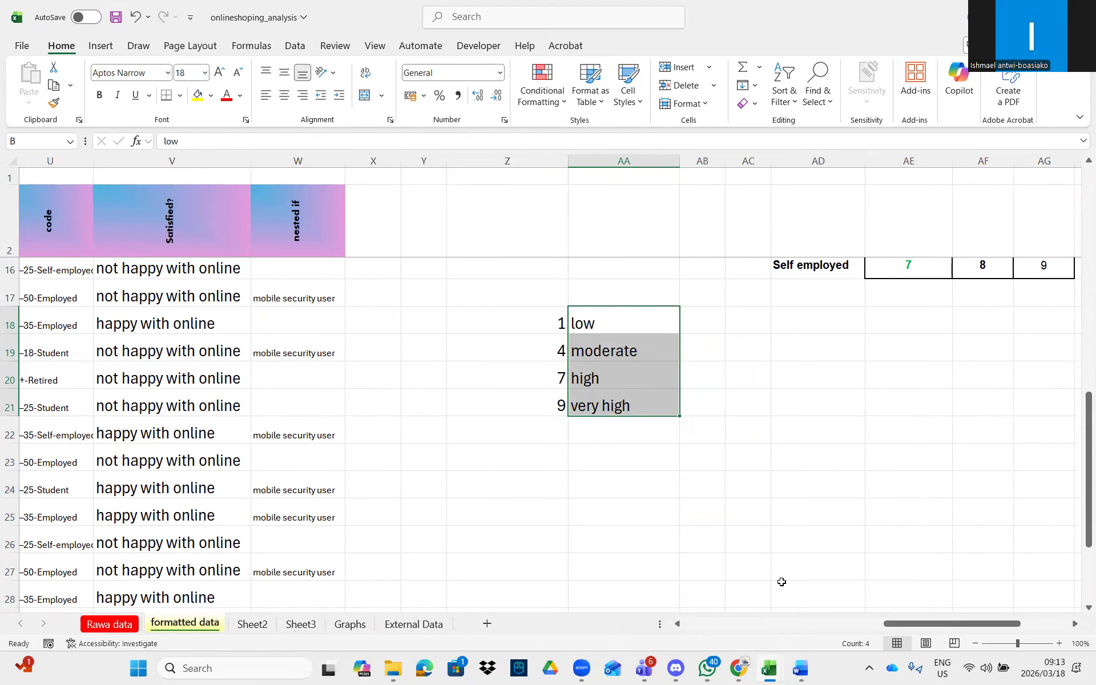
Step: Start an XLOOKUP formula in cell M16 through its function arguments, with L16 as the lookup value
{"action": "left_click_drag", "start_coordinate": [898, 624], "coordinate": [693, 620]}
{"action": "left_click", "coordinate": [746, 263]}
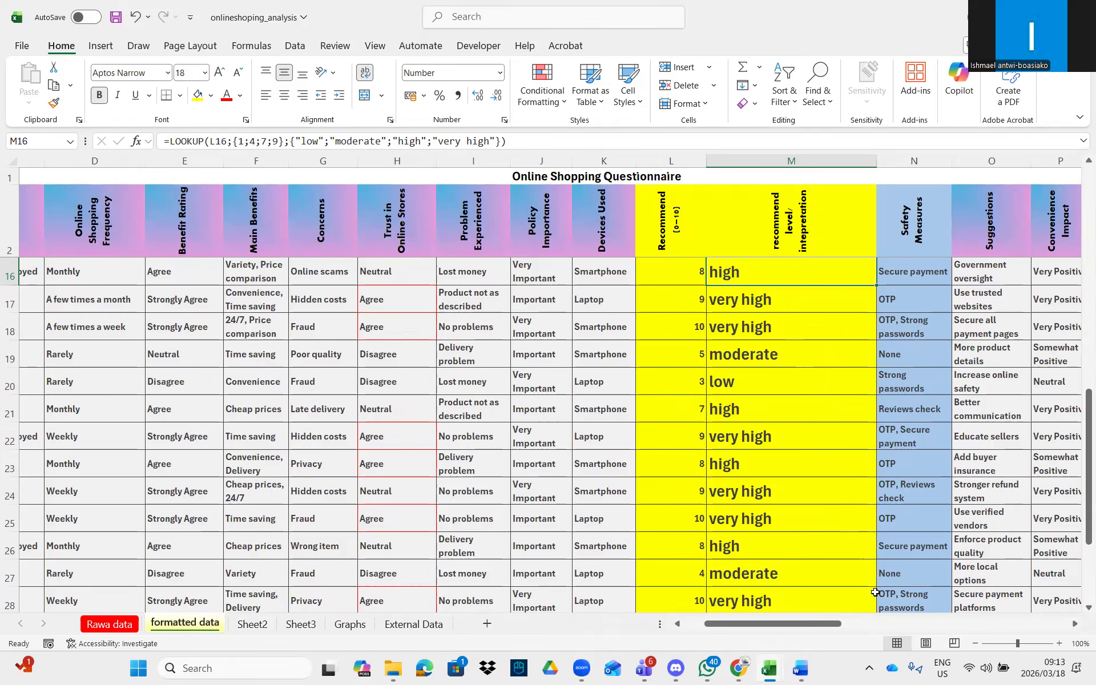
{"action": "left_click_drag", "start_coordinate": [824, 618], "coordinate": [832, 617]}
{"action": "type", "text": "=XL"}
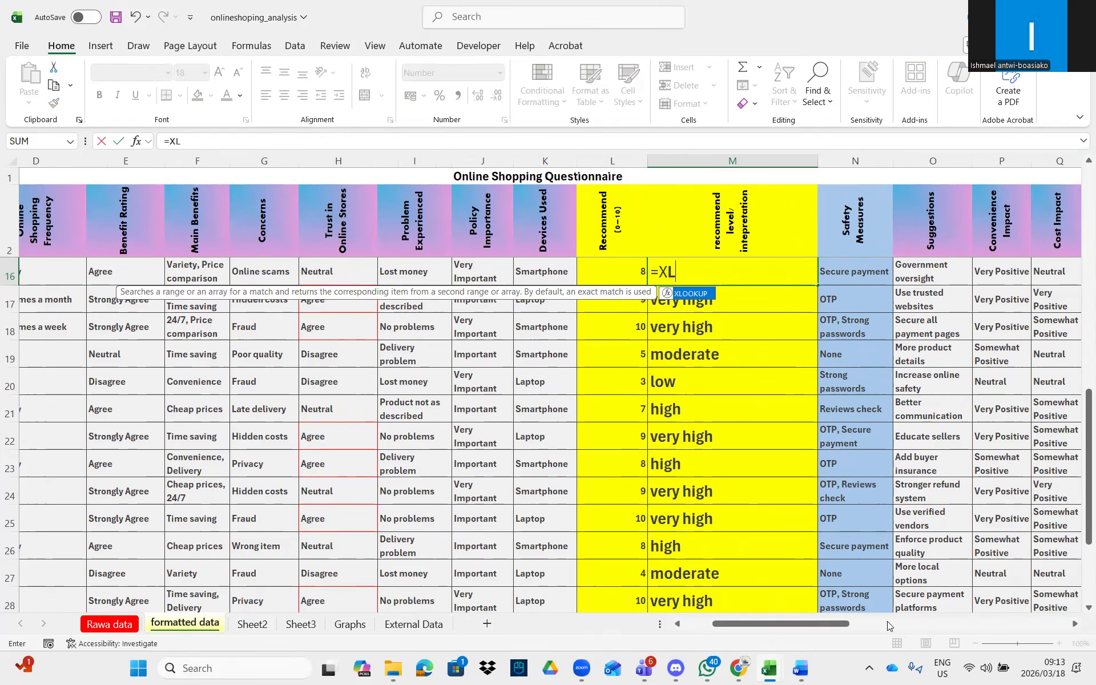
{"action": "double_click", "coordinate": [671, 296]}
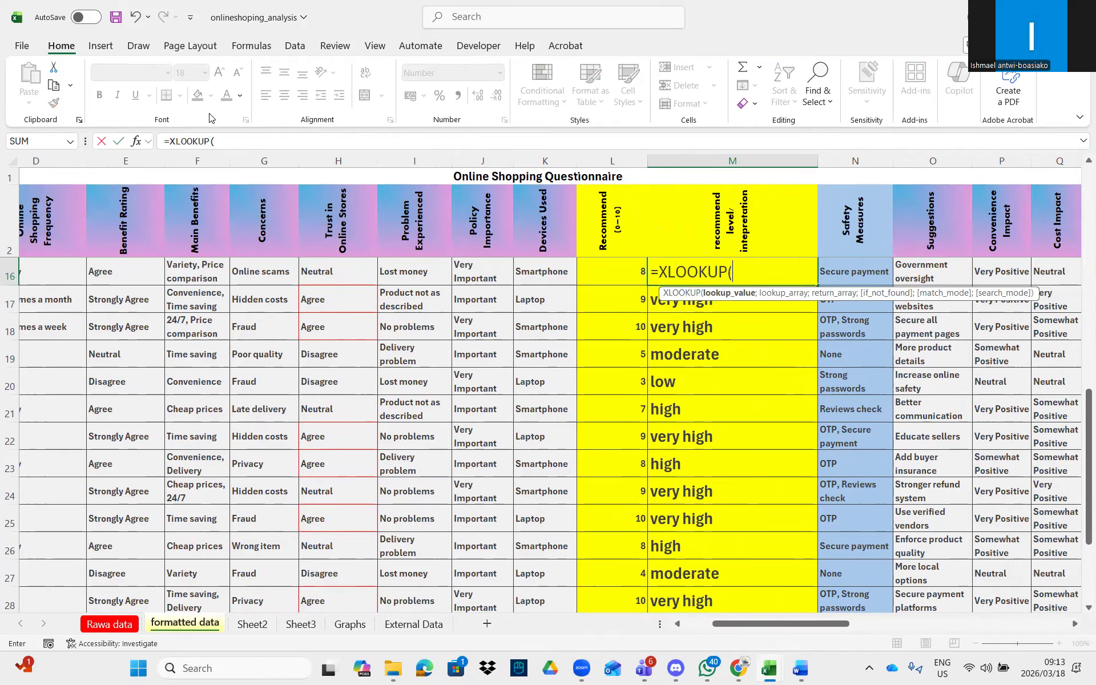
{"action": "left_click", "coordinate": [136, 141]}
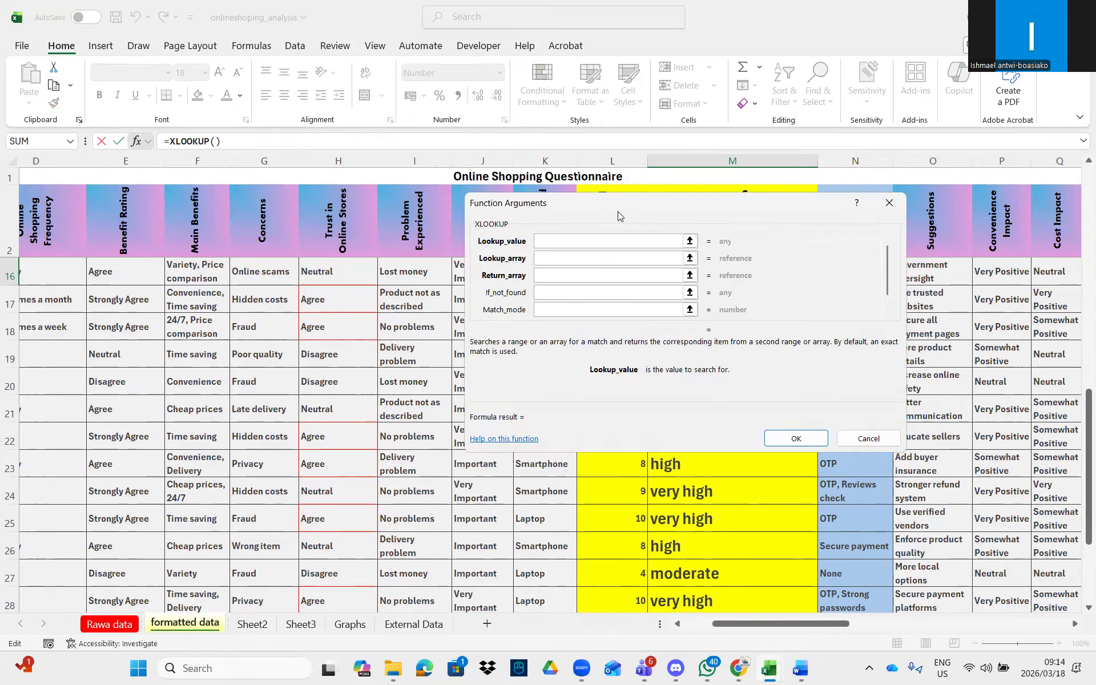
{"action": "left_click_drag", "start_coordinate": [618, 211], "coordinate": [832, 302]}
{"action": "left_click", "coordinate": [609, 268]}
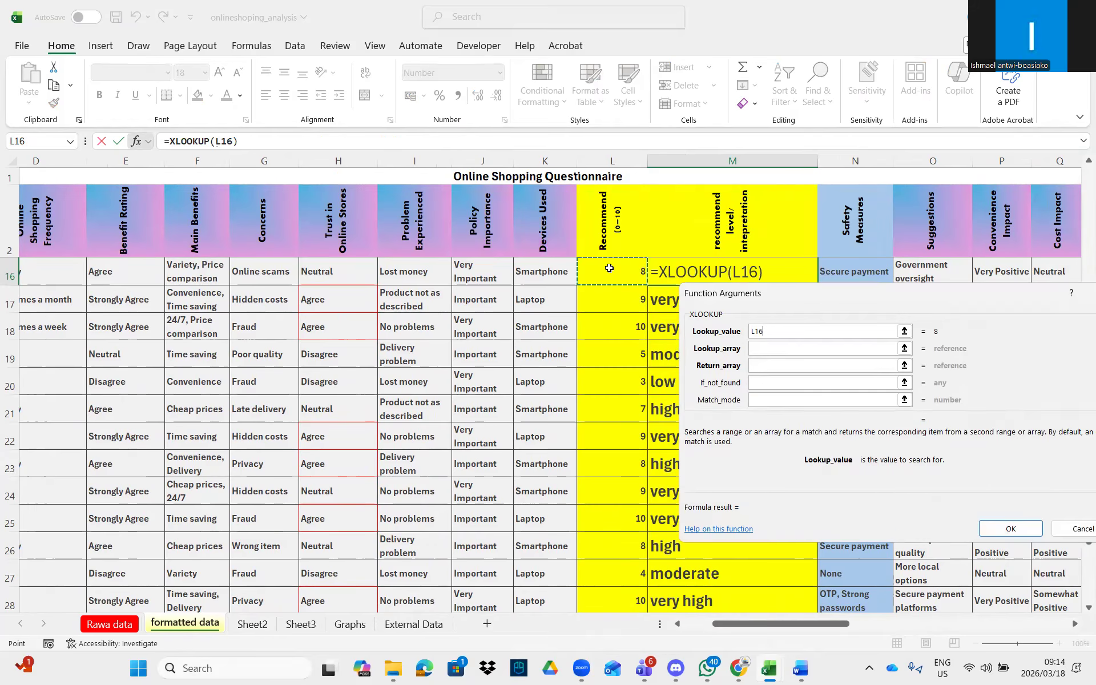
Step: Set the XLOOKUP lookup array to A, the return array to B and the match mode to -1, leaving if-not-found empty
{"action": "left_click", "coordinate": [762, 350]}
{"action": "type", "text": "A"}
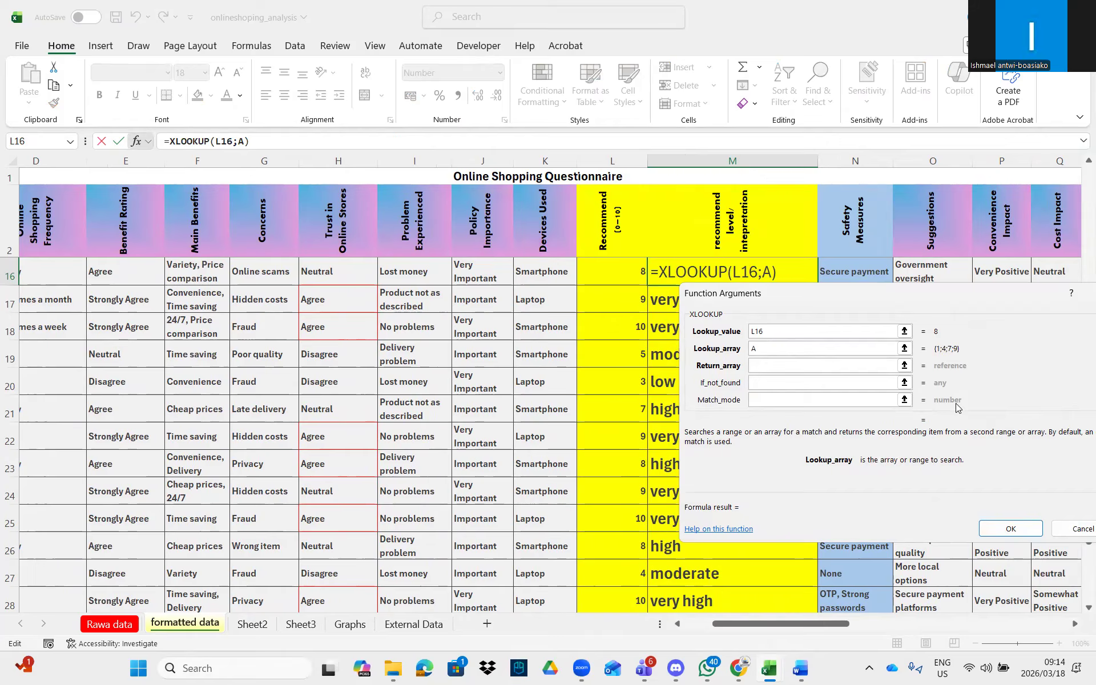
{"action": "left_click", "coordinate": [762, 365]}
{"action": "type", "text": "B"}
{"action": "key", "text": "Tab"}
{"action": "key", "text": "Tab"}
{"action": "left_click", "coordinate": [761, 399]}
{"action": "type", "text": "-1"}
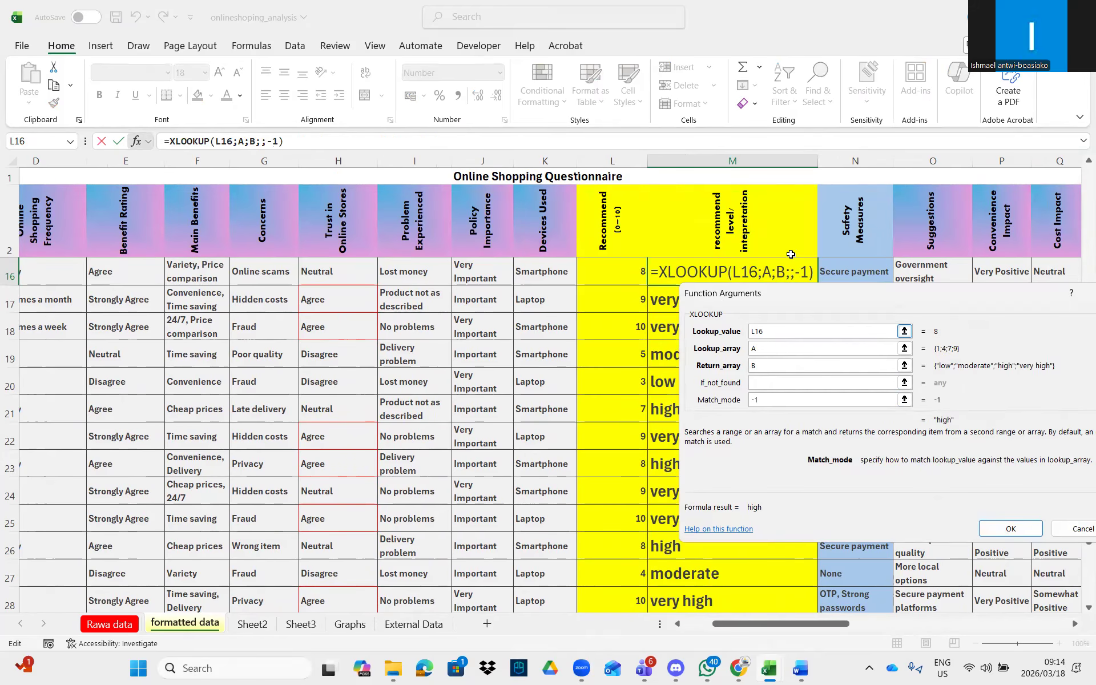
Step: Accept the XLOOKUP formula in M16 and fill it down the rest of column M
{"action": "left_click_drag", "start_coordinate": [779, 295], "coordinate": [732, 244]}
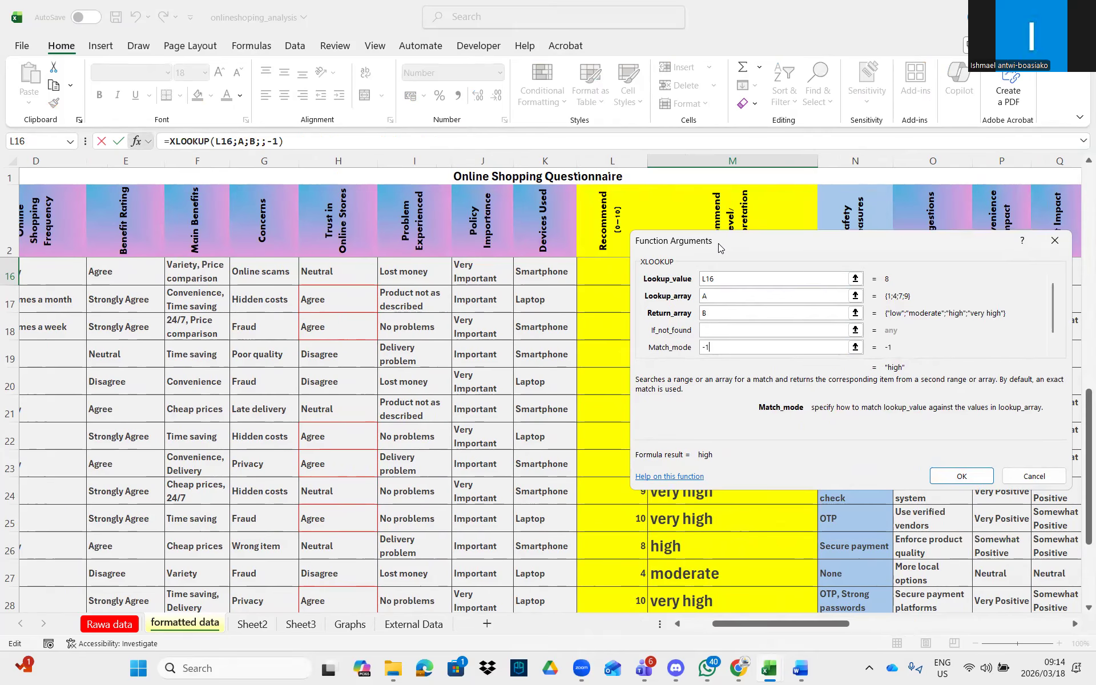
{"action": "left_click", "coordinate": [456, 412]}
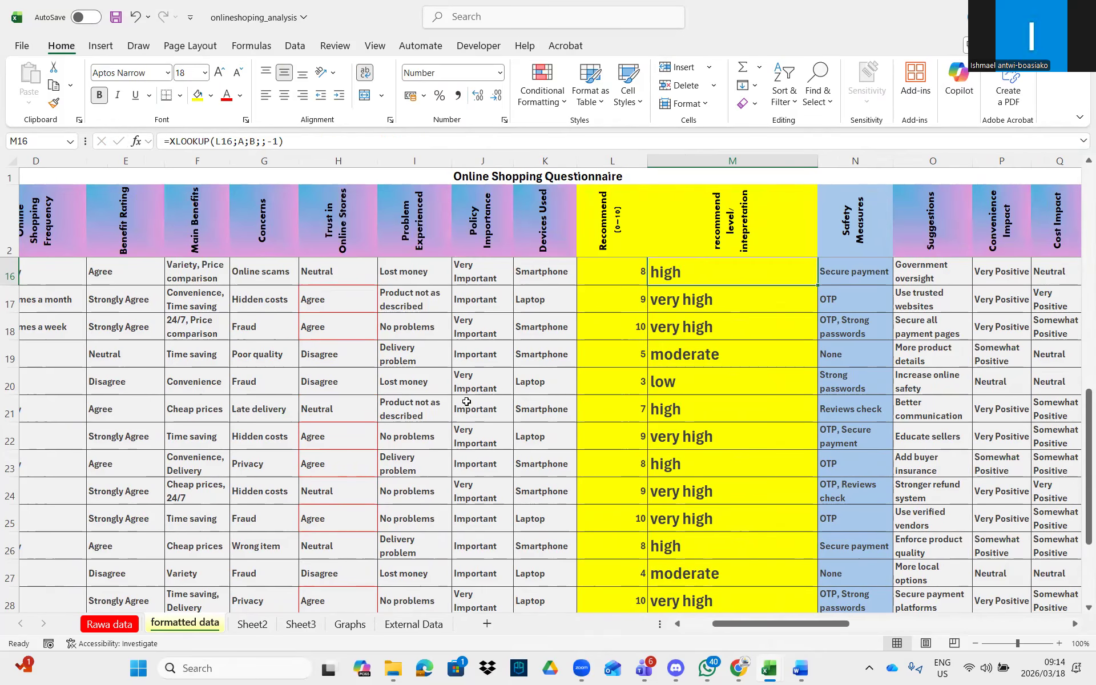
{"action": "double_click", "coordinate": [817, 284]}
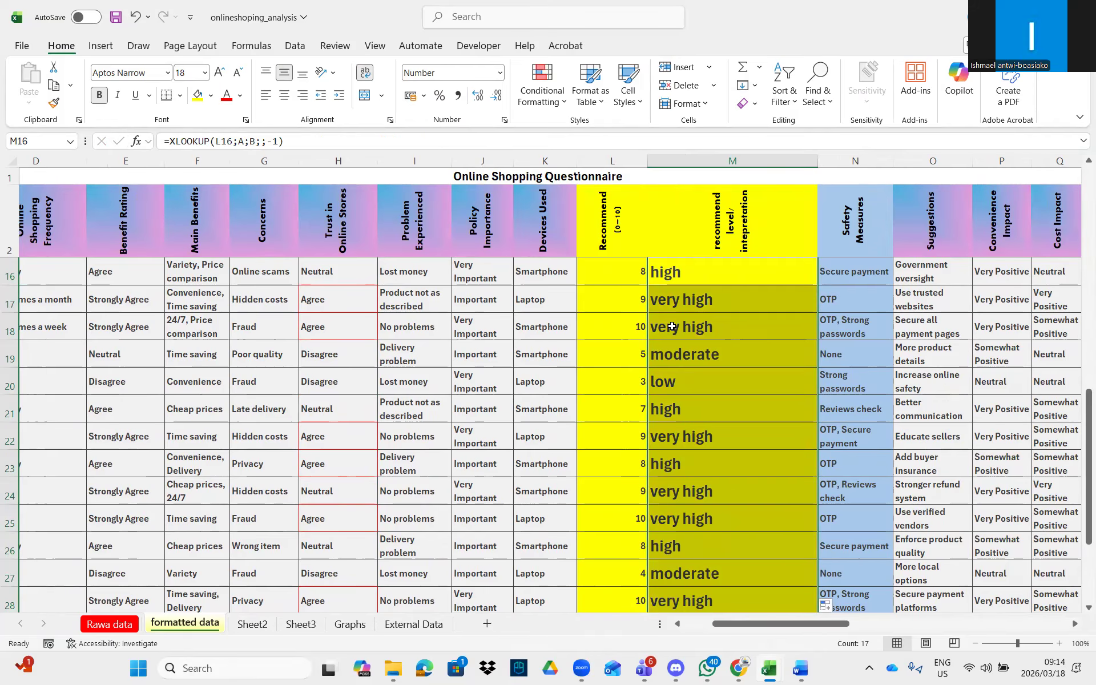
Step: Display the XLOOKUP formula inside cell M16 to review its arguments, and leave it as it is
{"action": "double_click", "coordinate": [728, 271]}
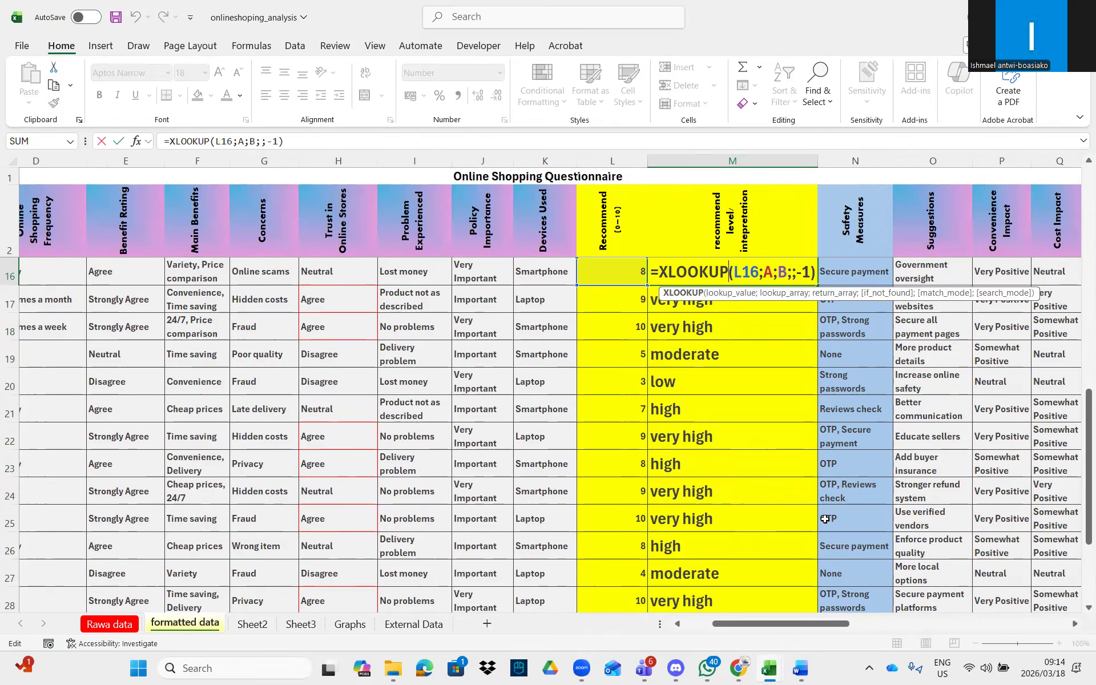
{"action": "left_click_drag", "start_coordinate": [833, 623], "coordinate": [753, 625]}
{"action": "key", "text": "Return"}
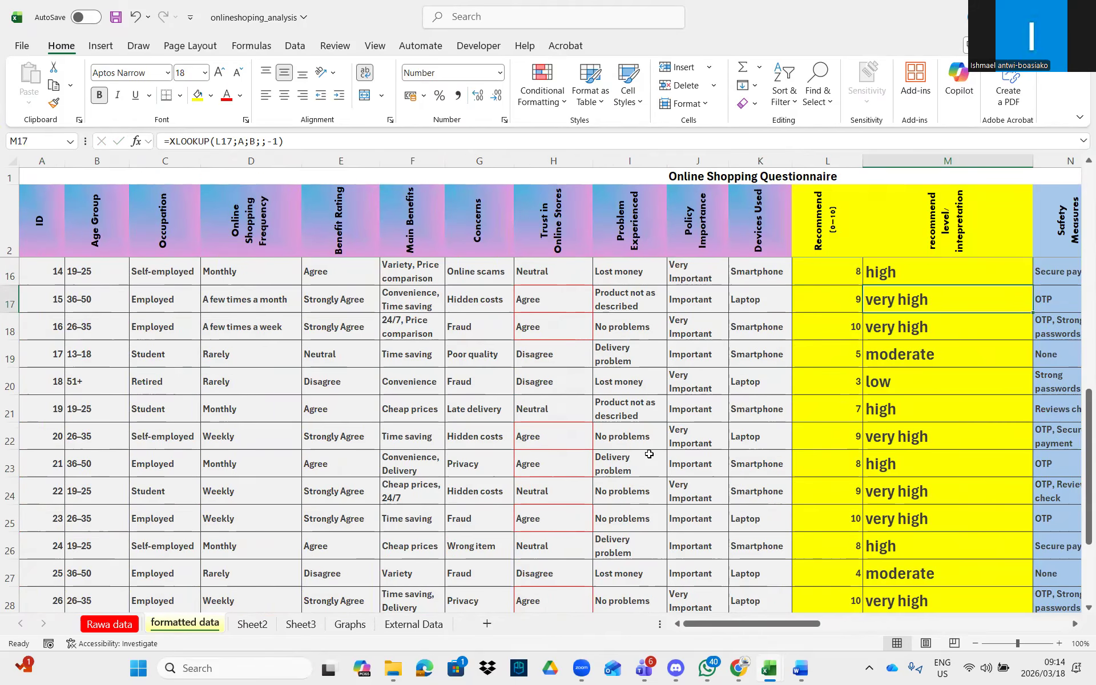